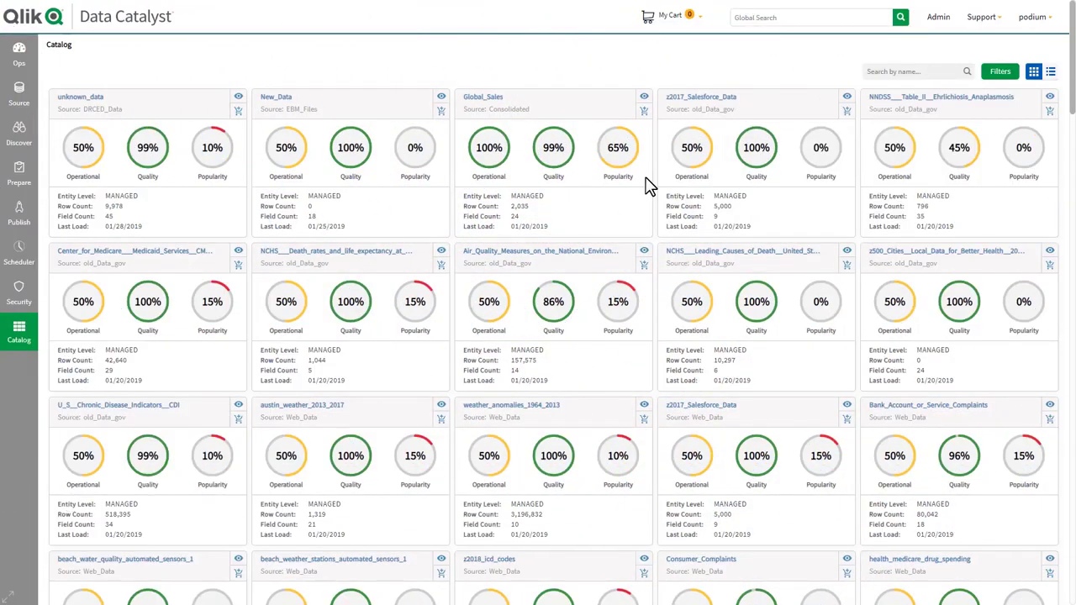
# Search the catalog for crm and add CRM_2017_All_Suppliers and CRM_2017_ALL_ORDERS to the cart
pyautogui.click(879, 71)
pyautogui.write('crm')
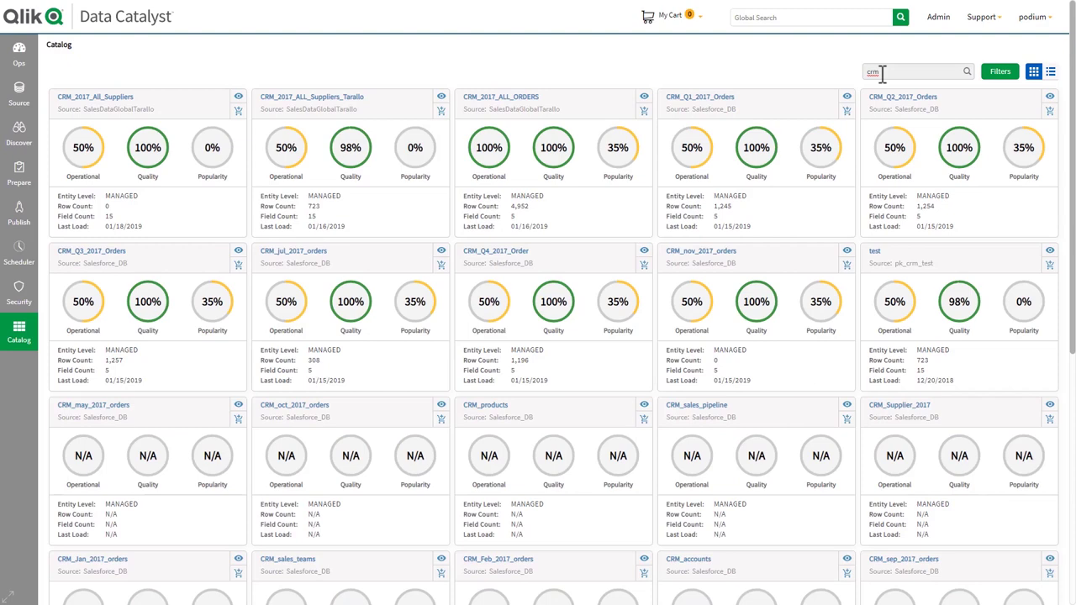
pyautogui.moveTo(125, 98)
pyautogui.moveTo(333, 101)
pyautogui.click(237, 113)
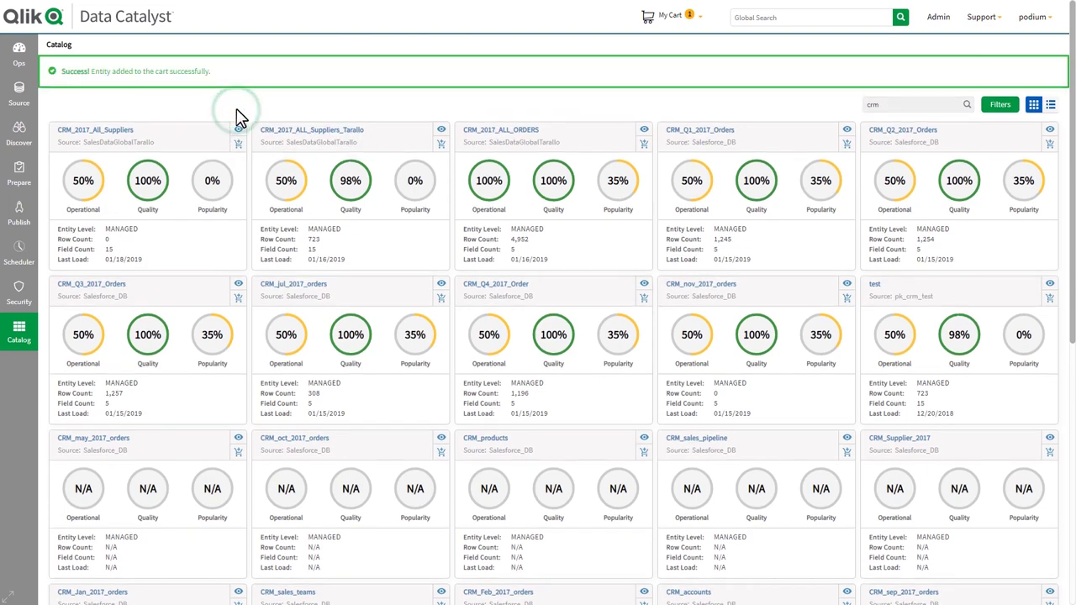
pyautogui.moveTo(527, 137)
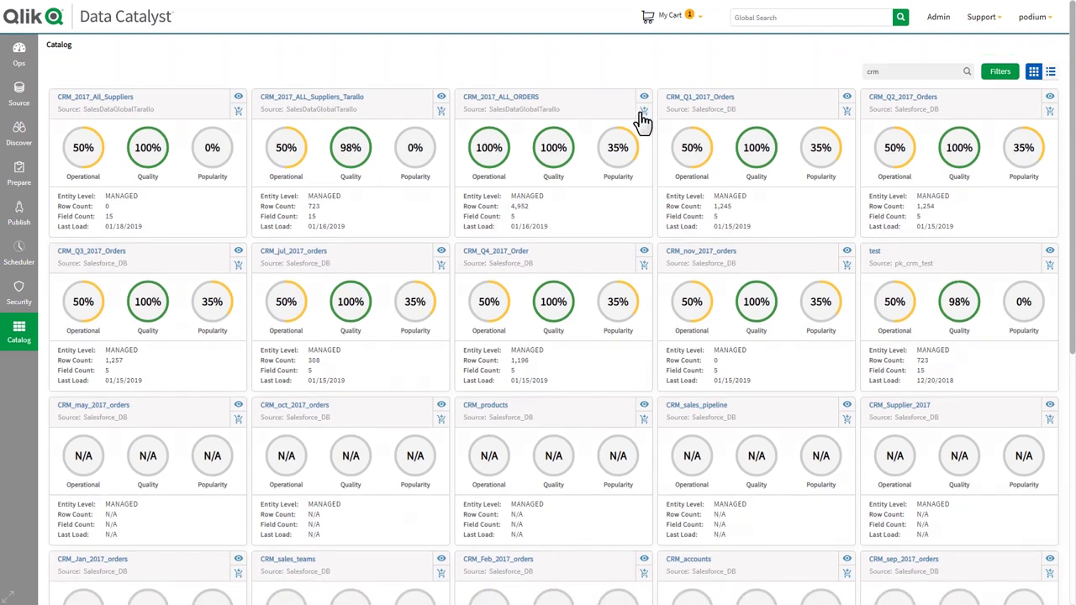
pyautogui.click(642, 111)
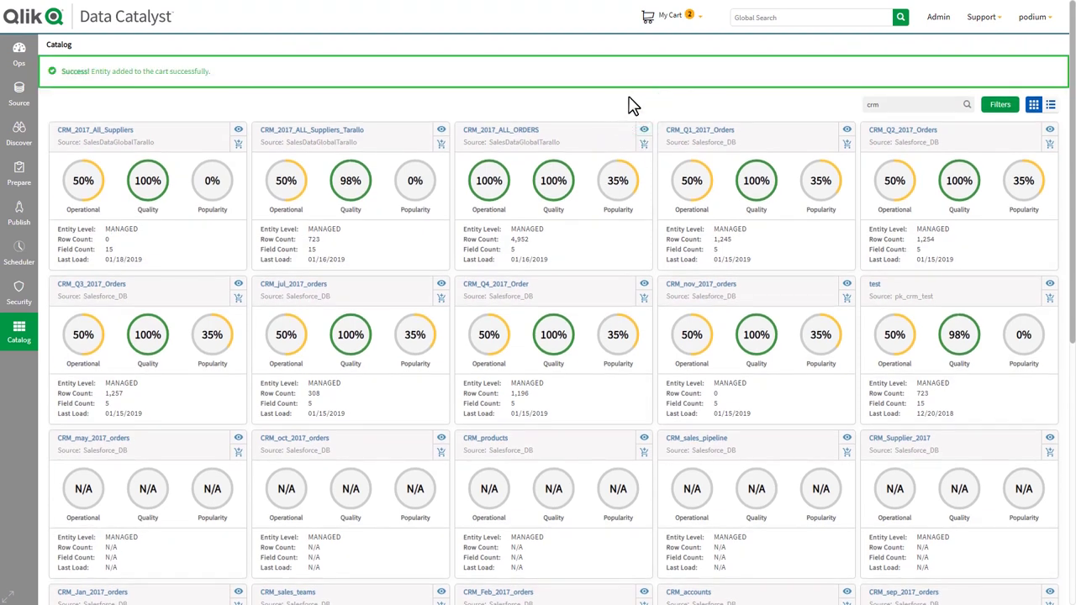
pyautogui.moveTo(707, 28)
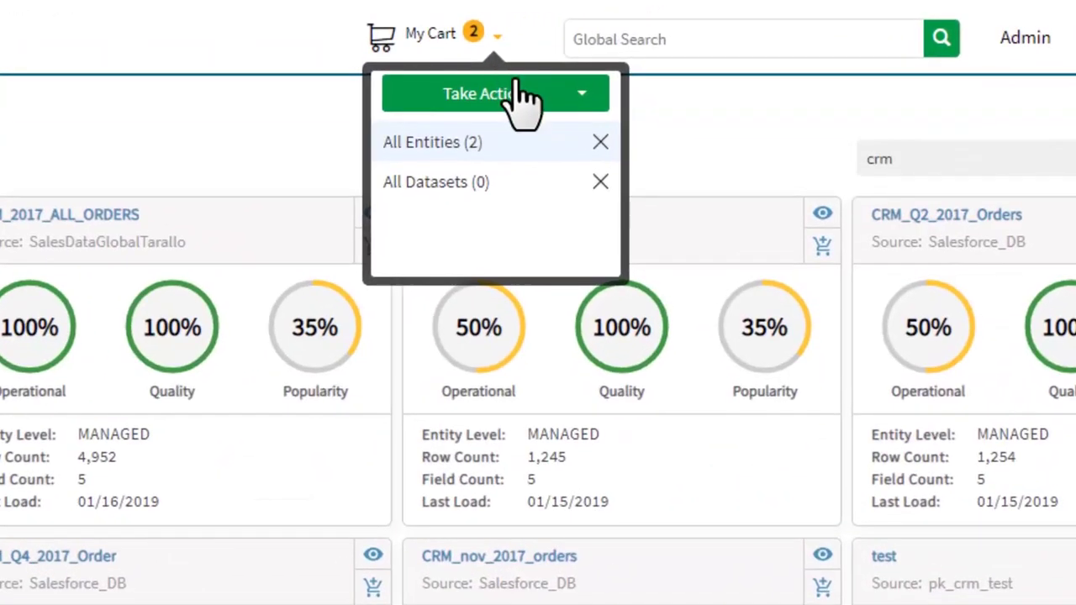
# Choose Publish to Qlik from the cart's Take Action menu for both entities
pyautogui.click(708, 39)
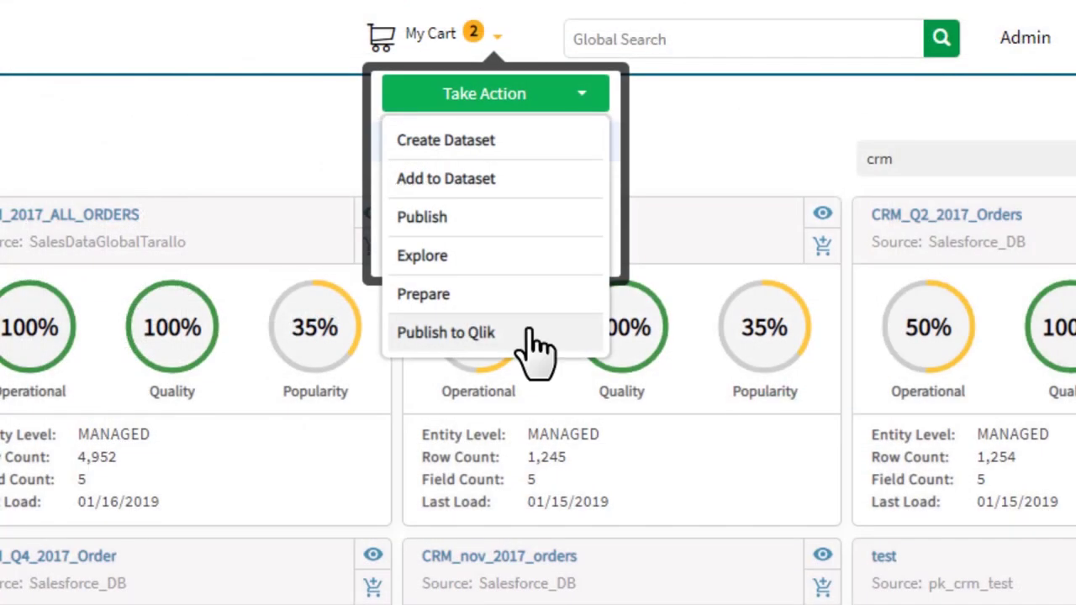
pyautogui.click(530, 332)
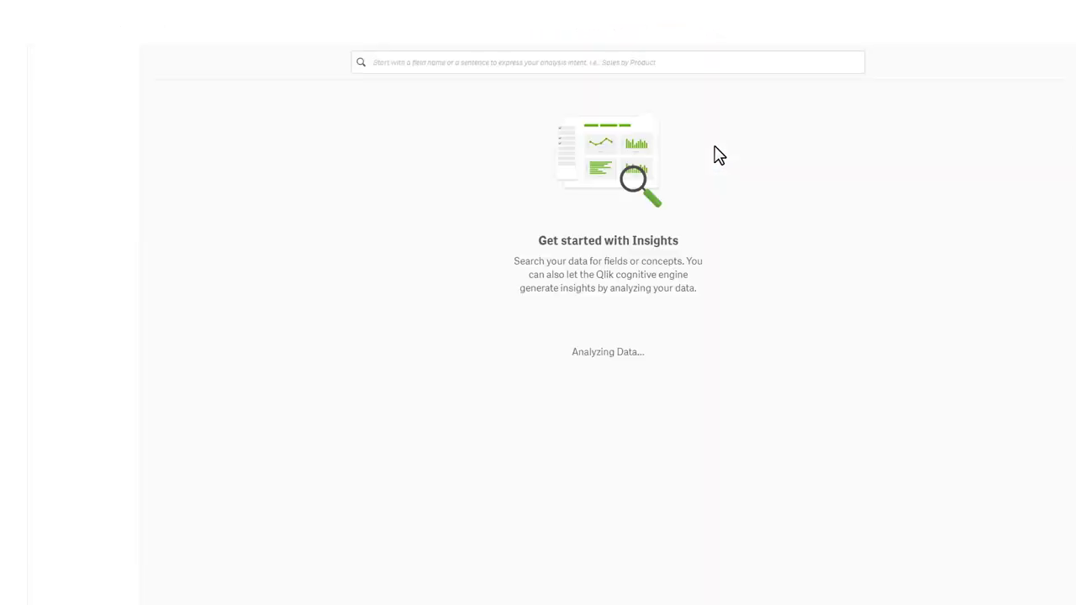
# Add a bar chart of order_value by product to the sheet and shrink it to half height
pyautogui.click(893, 17)
pyautogui.click(84, 73)
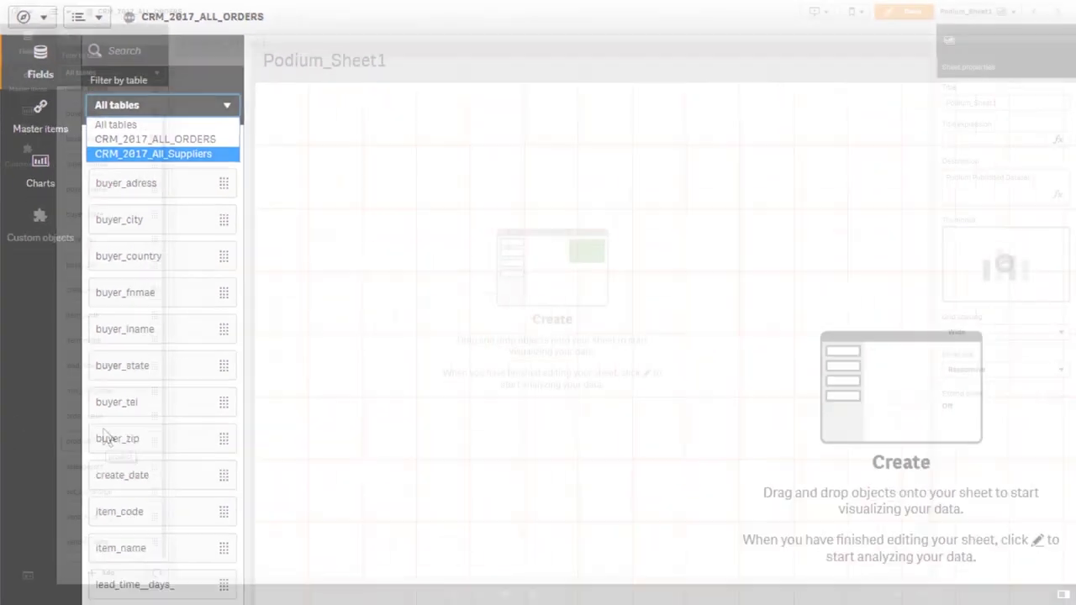
pyautogui.click(101, 432)
pyautogui.moveTo(99, 417); pyautogui.dragTo(324, 403)
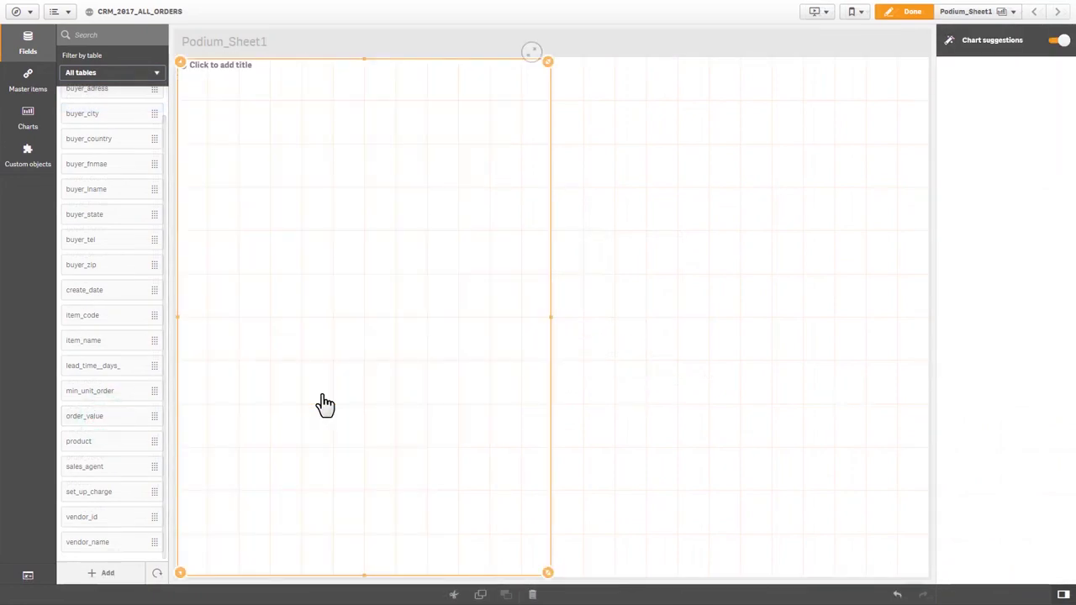
pyautogui.moveTo(109, 436); pyautogui.dragTo(324, 429)
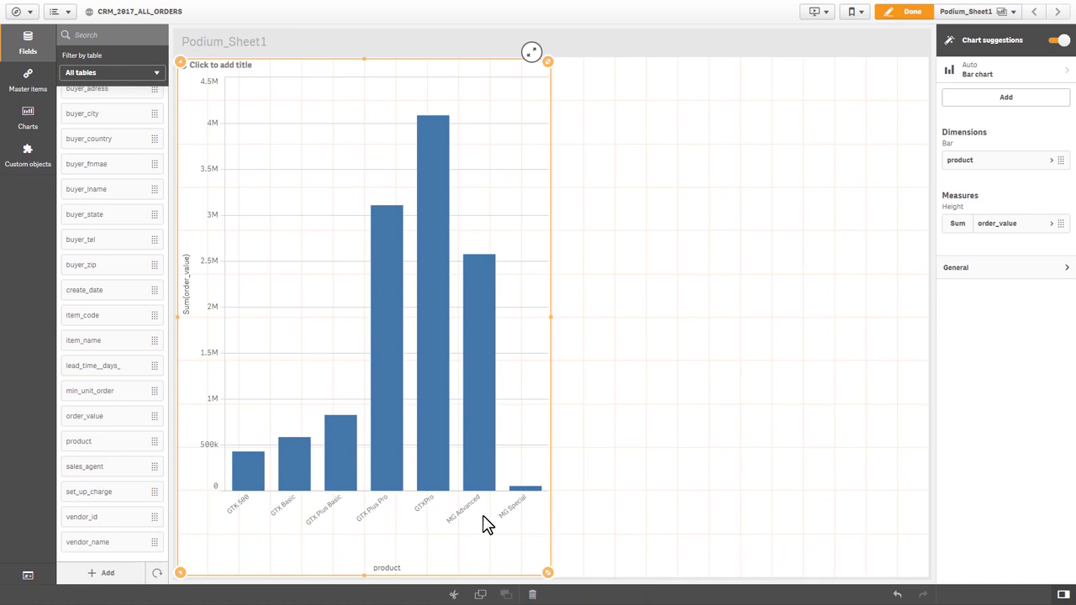
pyautogui.moveTo(548, 577); pyautogui.dragTo(552, 338)
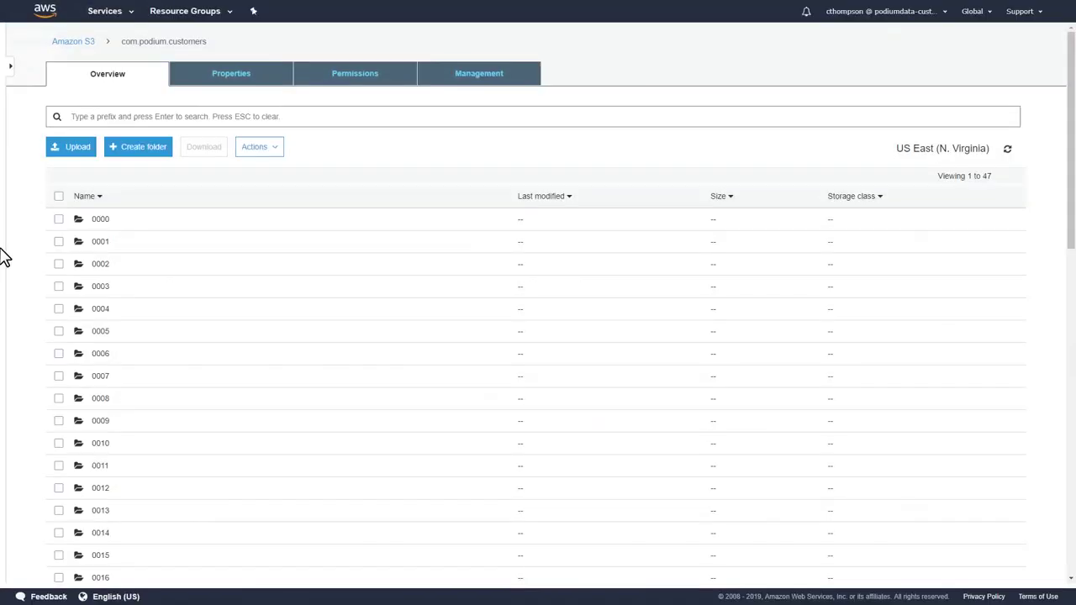
# Open CRM_2017_Suppliers.txt from folder 0000 and scroll through its supplier rows
pyautogui.click(99, 220)
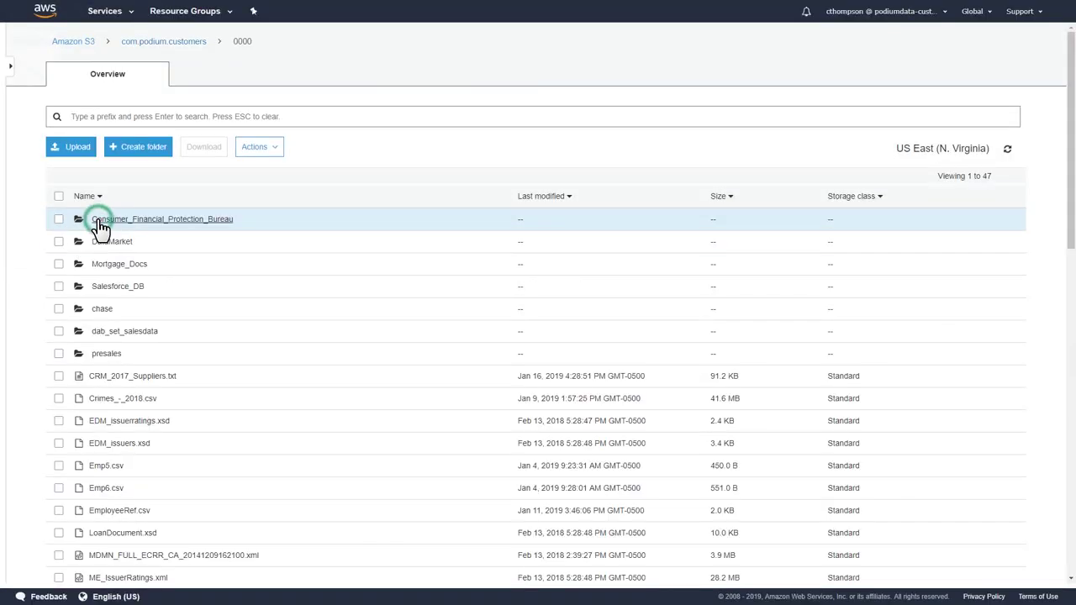
pyautogui.click(127, 380)
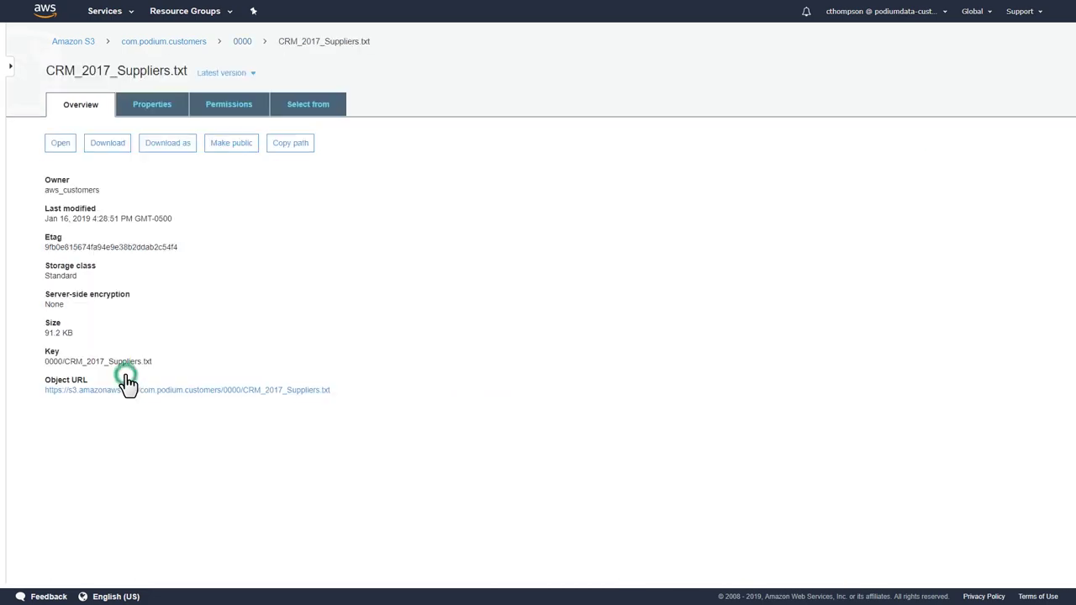
pyautogui.click(63, 143)
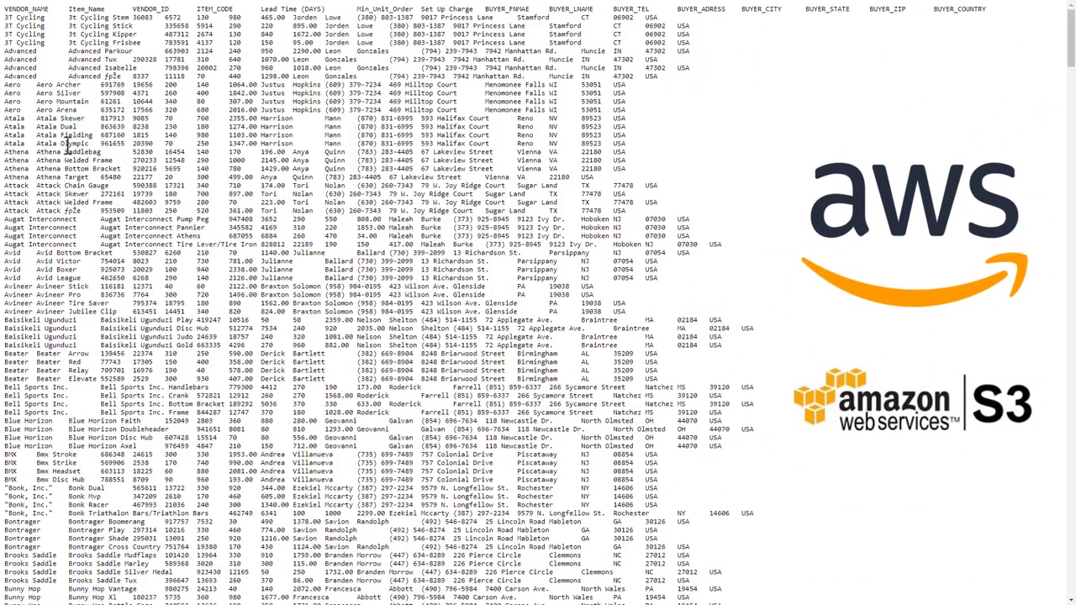
pyautogui.scroll(-6, 115, 187)
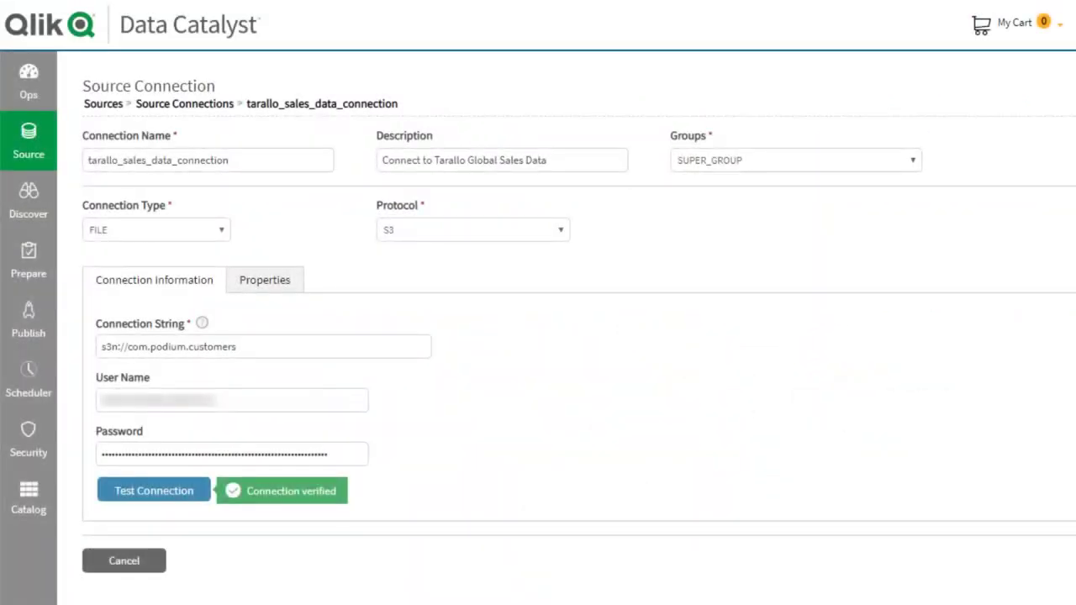
# Review the Connection Type and Protocol options, leaving the connection as FILE over S3
pyautogui.click(223, 231)
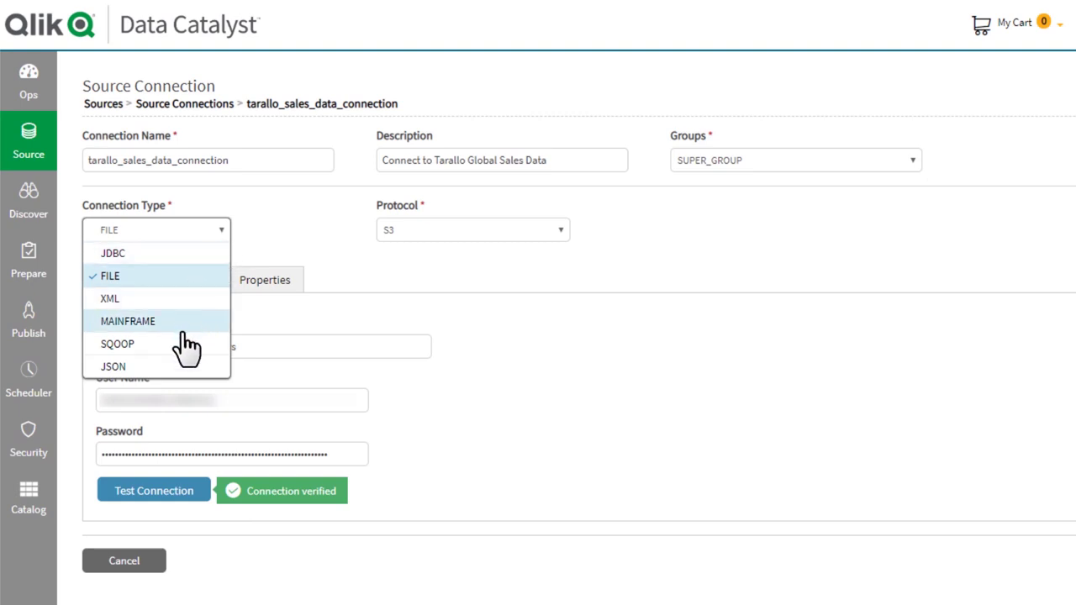
pyautogui.click(560, 233)
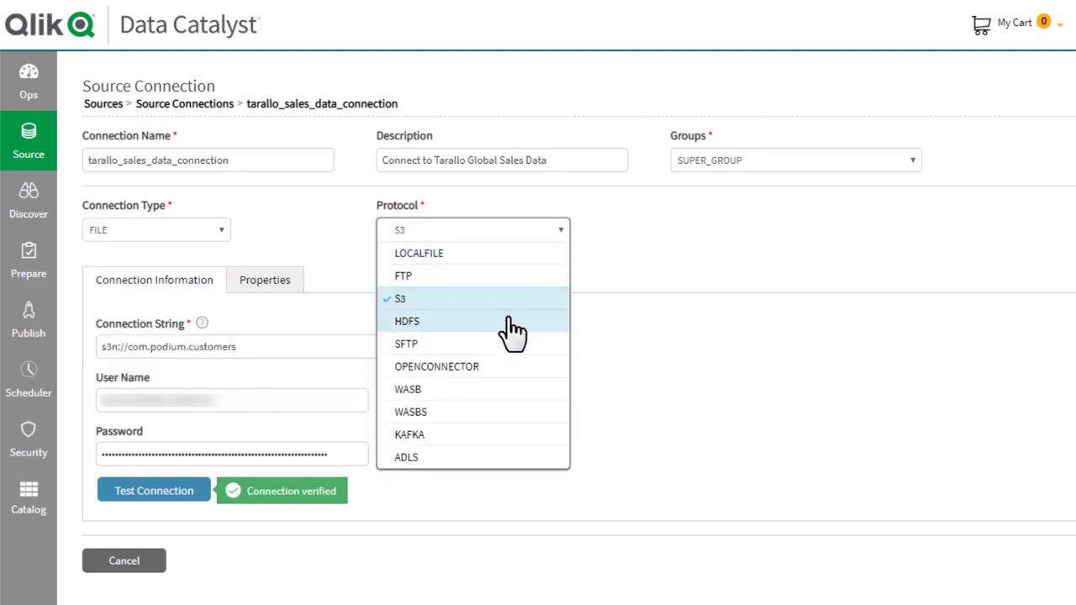
pyautogui.click(511, 586)
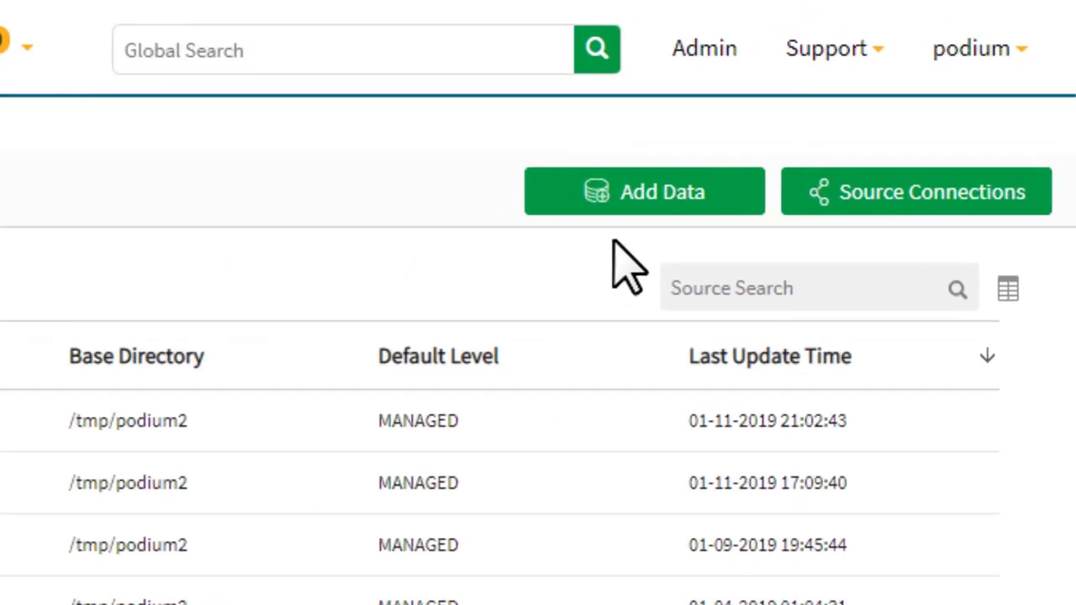
# Start adding a new entity to the existing source SalesDataGlobalTarallo
pyautogui.click(637, 202)
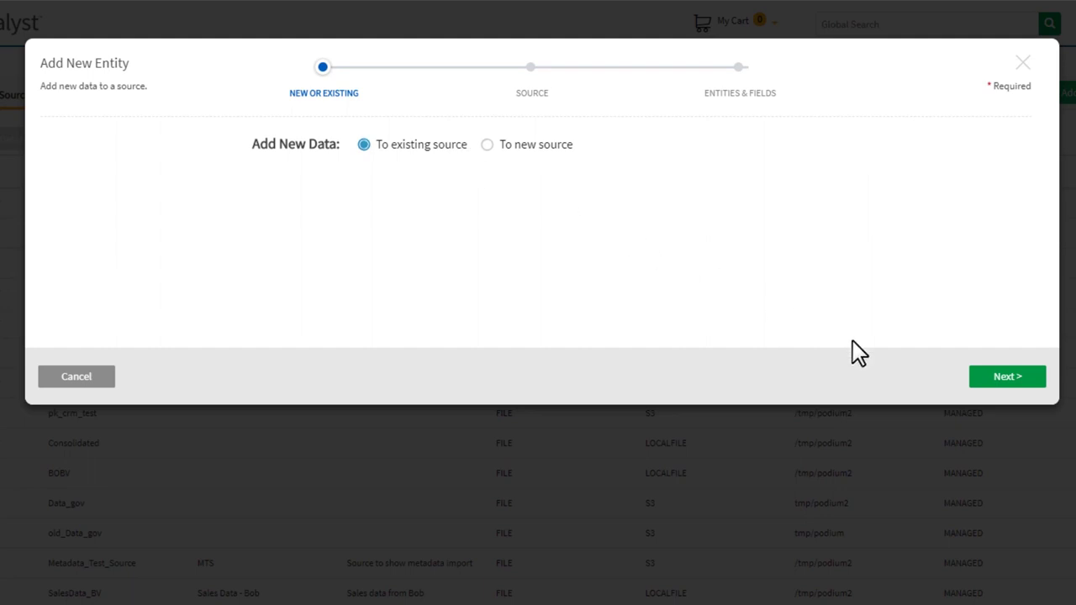
pyautogui.click(992, 377)
pyautogui.click(335, 161)
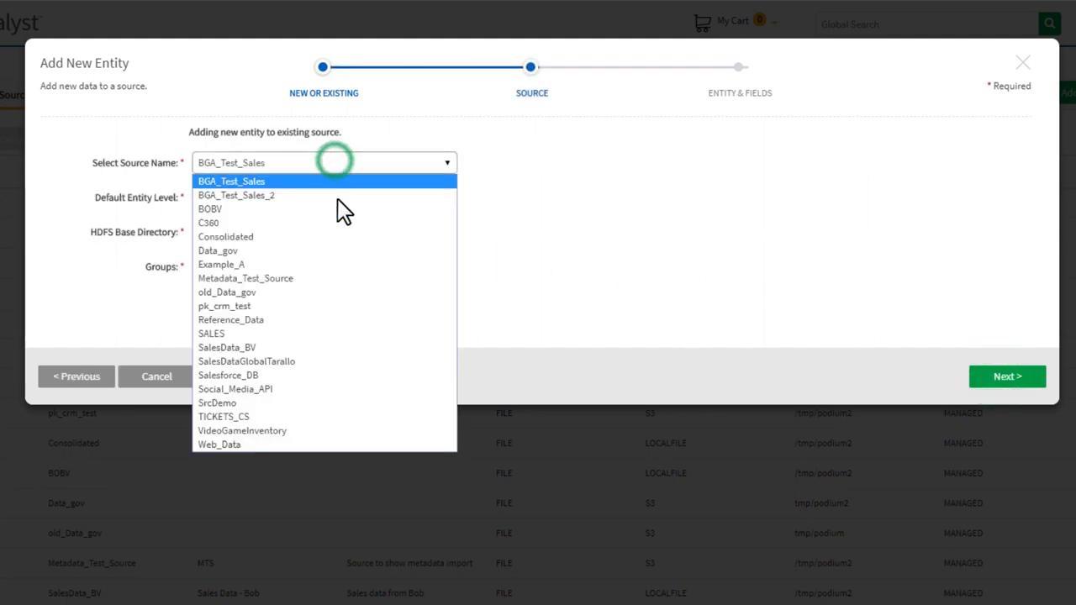
pyautogui.click(341, 360)
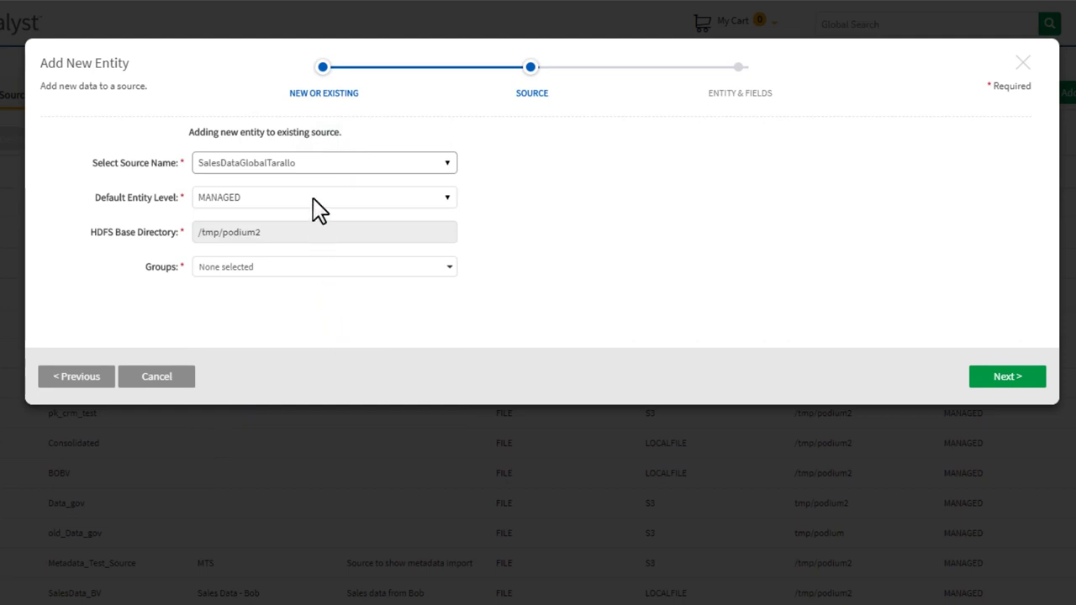
# Grant SUPER_GROUP access and advance to the Entity & Fields step
pyautogui.click(448, 268)
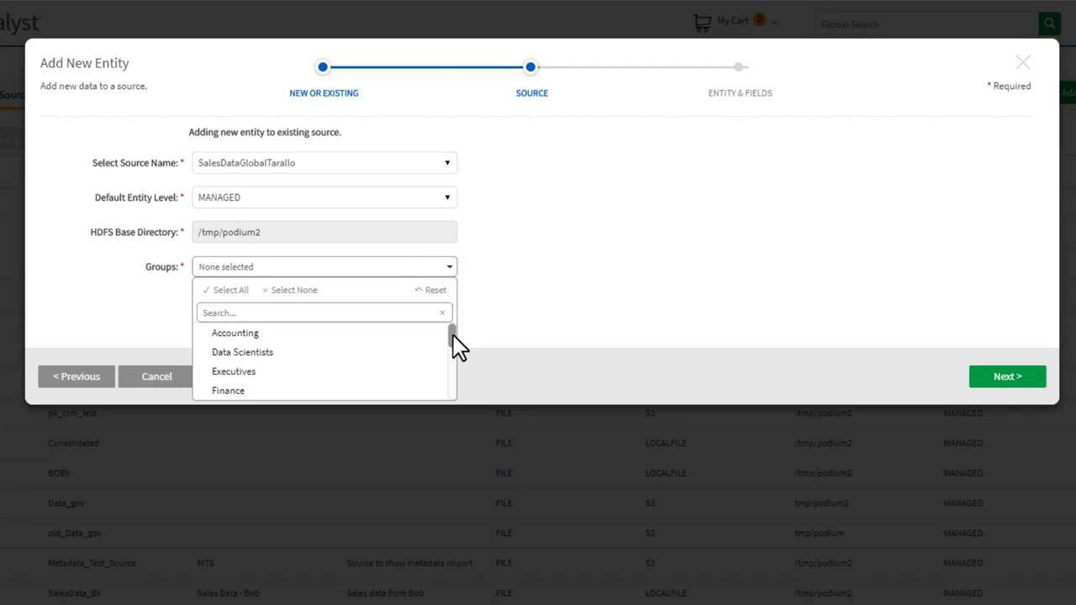
pyautogui.moveTo(453, 336); pyautogui.dragTo(447, 389)
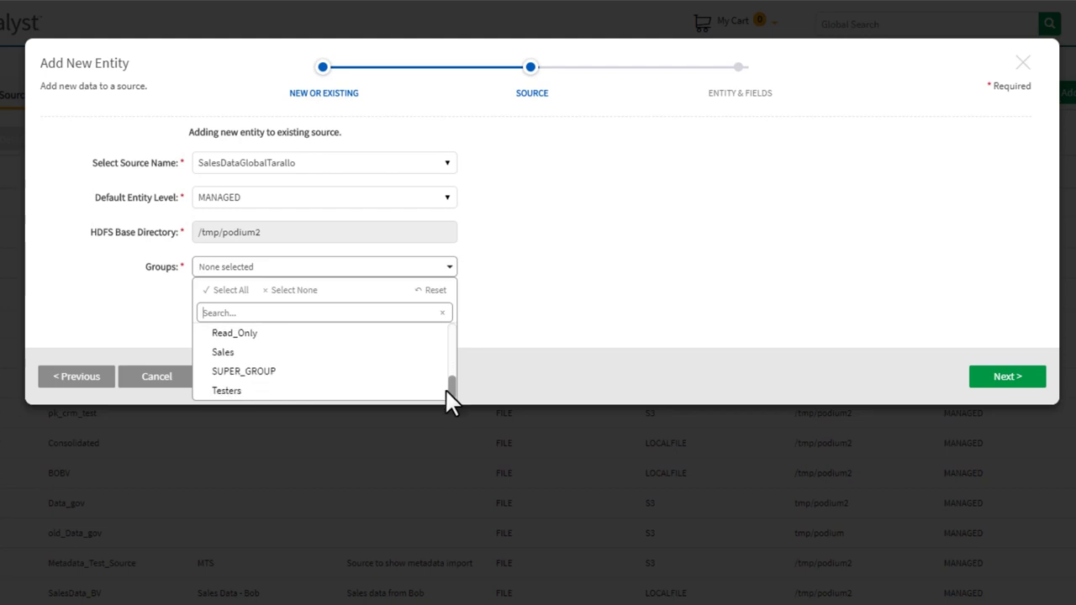
pyautogui.click(396, 377)
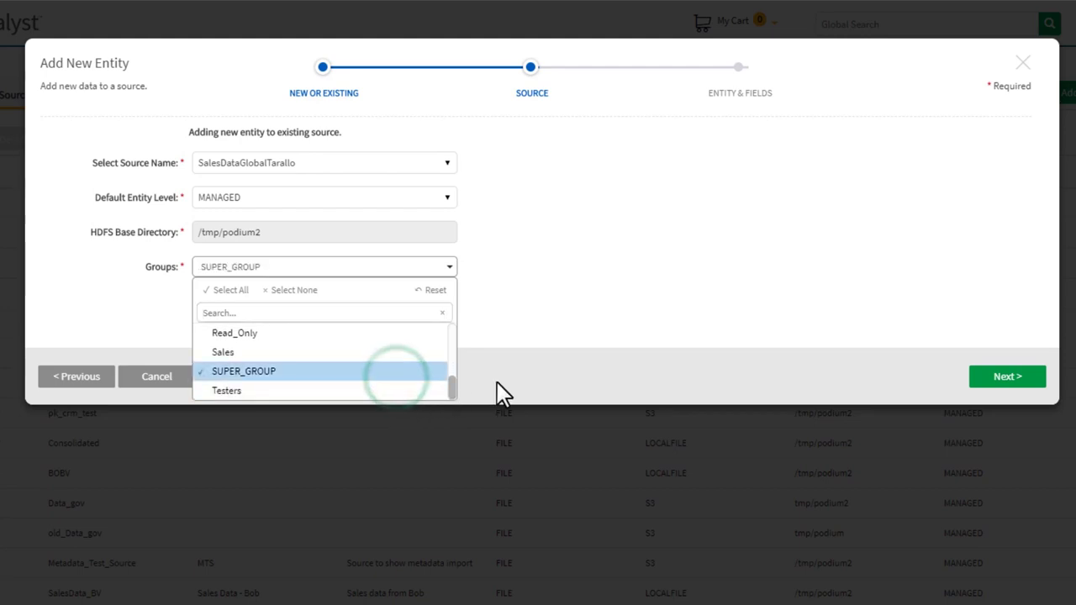
pyautogui.click(498, 391)
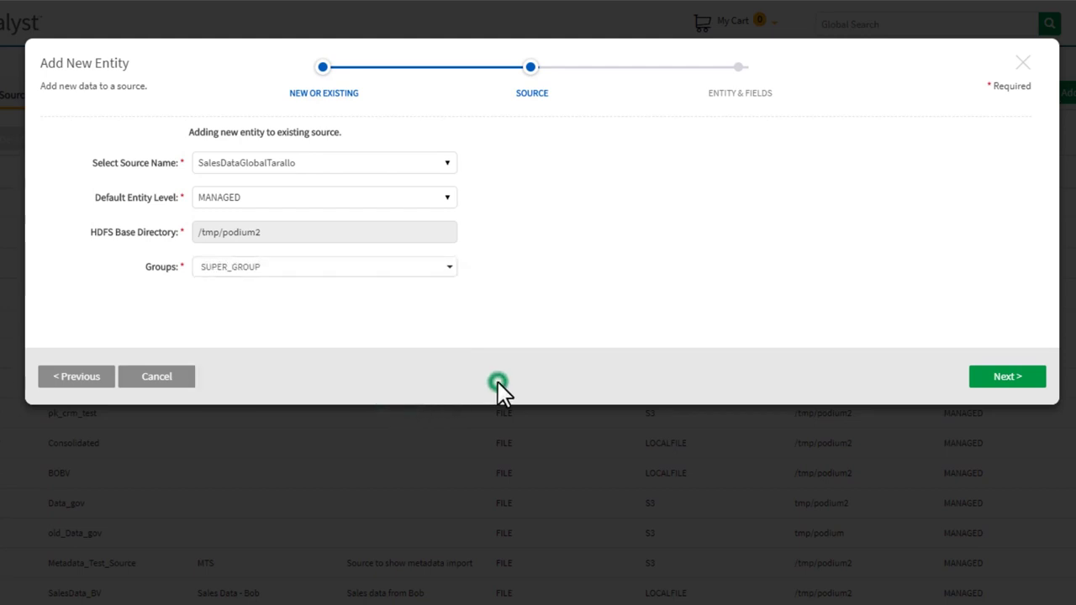
pyautogui.click(995, 383)
# Name the entity CRM_2017_All_Suppliers and select /0000/CRM_2017_Suppliers.txt as its file
pyautogui.click(400, 209)
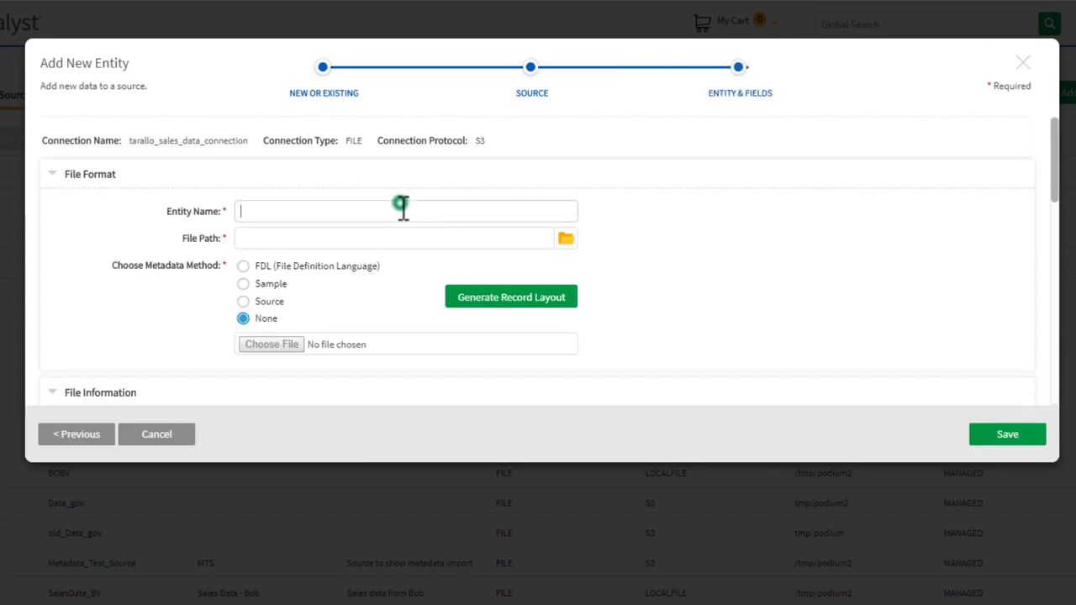
pyautogui.write('CRM_2017_XX_Suppliers')
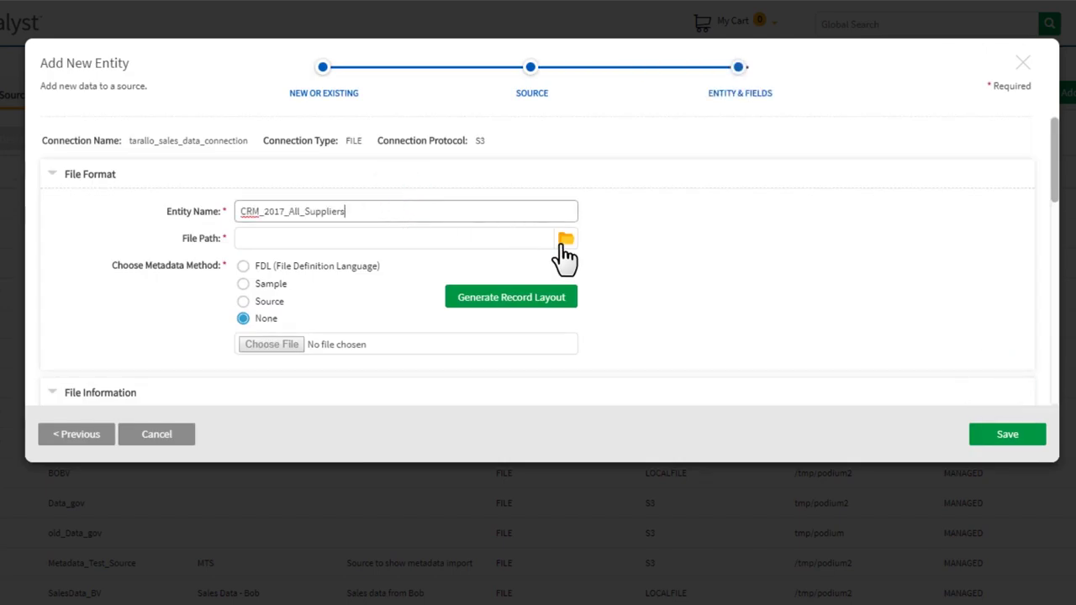
pyautogui.click(564, 243)
pyautogui.click(126, 232)
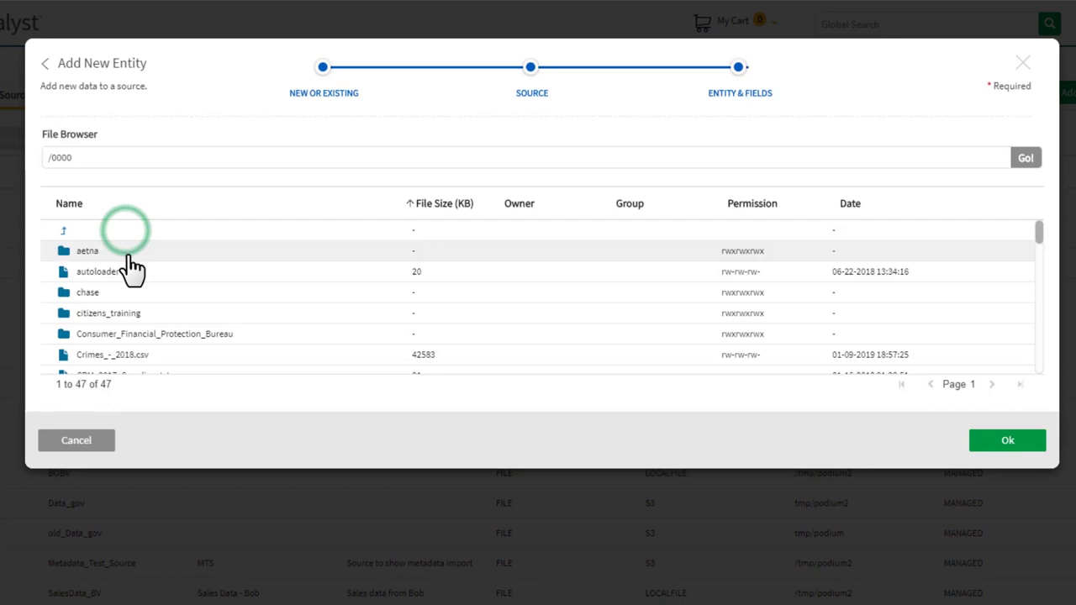
pyautogui.scroll(-2, 134, 277)
pyautogui.click(139, 300)
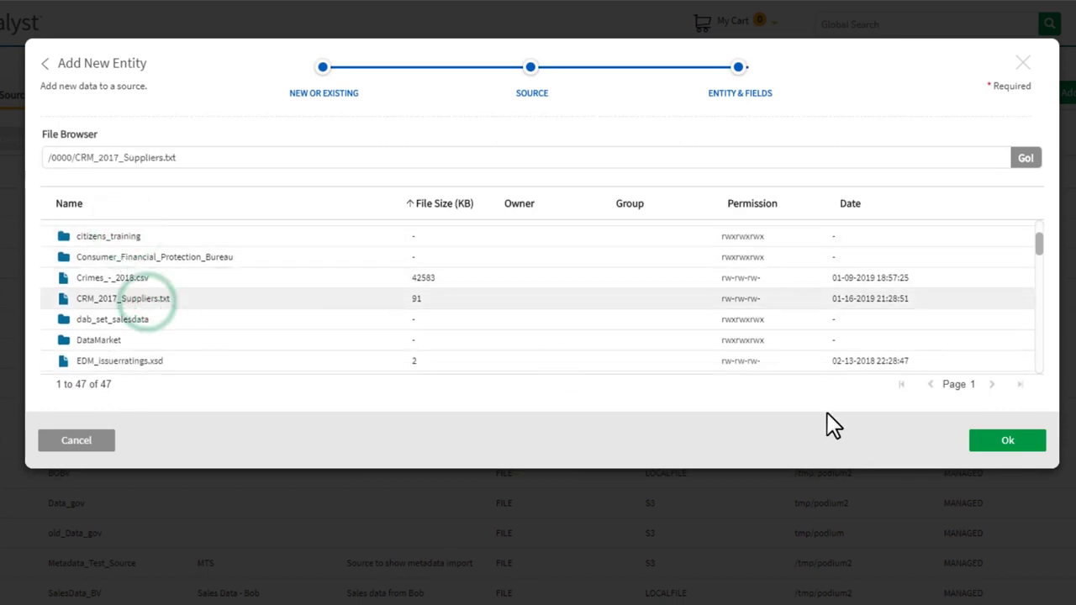
pyautogui.click(978, 445)
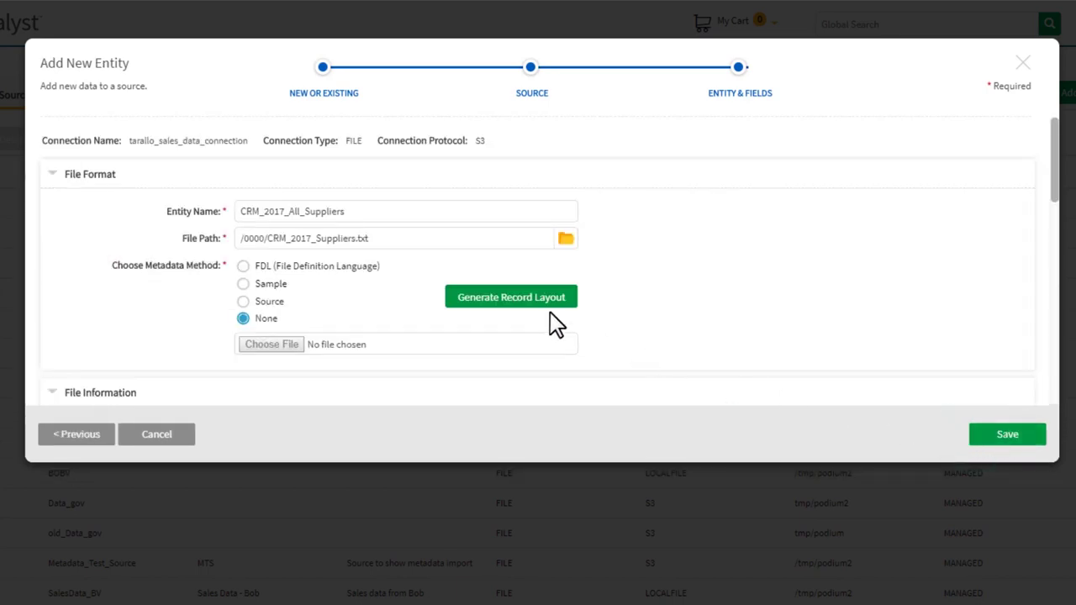
# Generate the entity's record layout using metadata from the source file
pyautogui.click(267, 304)
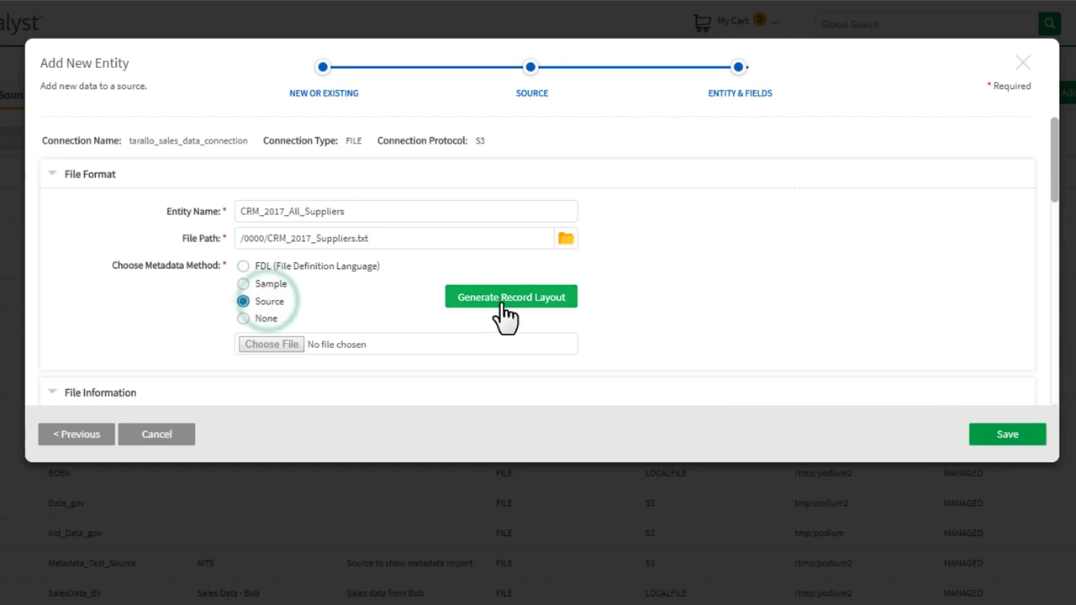
pyautogui.click(505, 306)
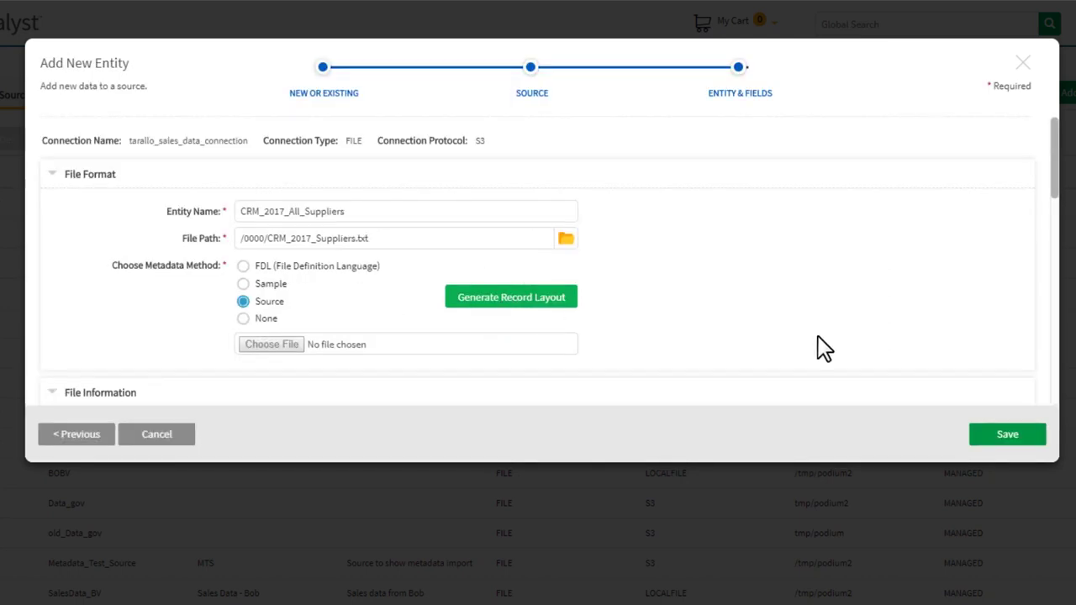
pyautogui.scroll(-10, 822, 349)
# Preview the field layout, describe VENDOR_NAME as 'Vendor', and save the entity
pyautogui.click(582, 375)
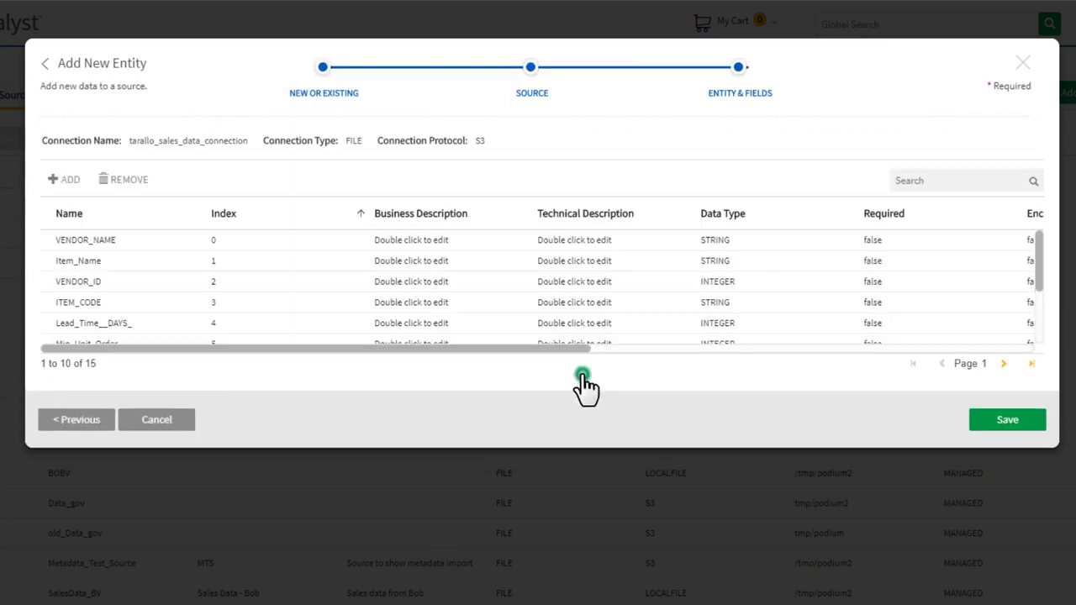
pyautogui.doubleClick(451, 240)
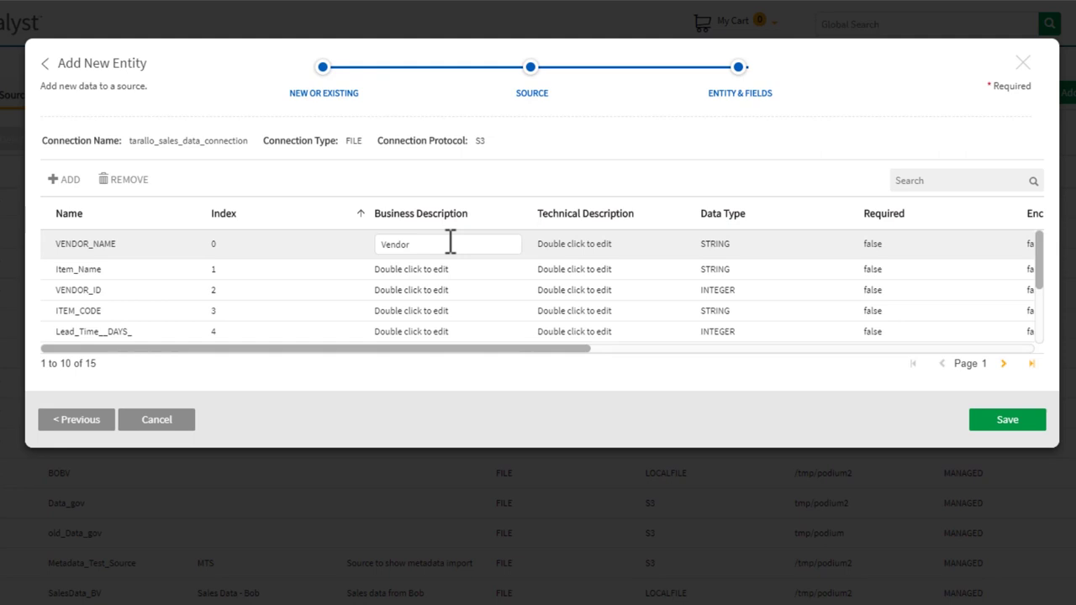
pyautogui.click(560, 248)
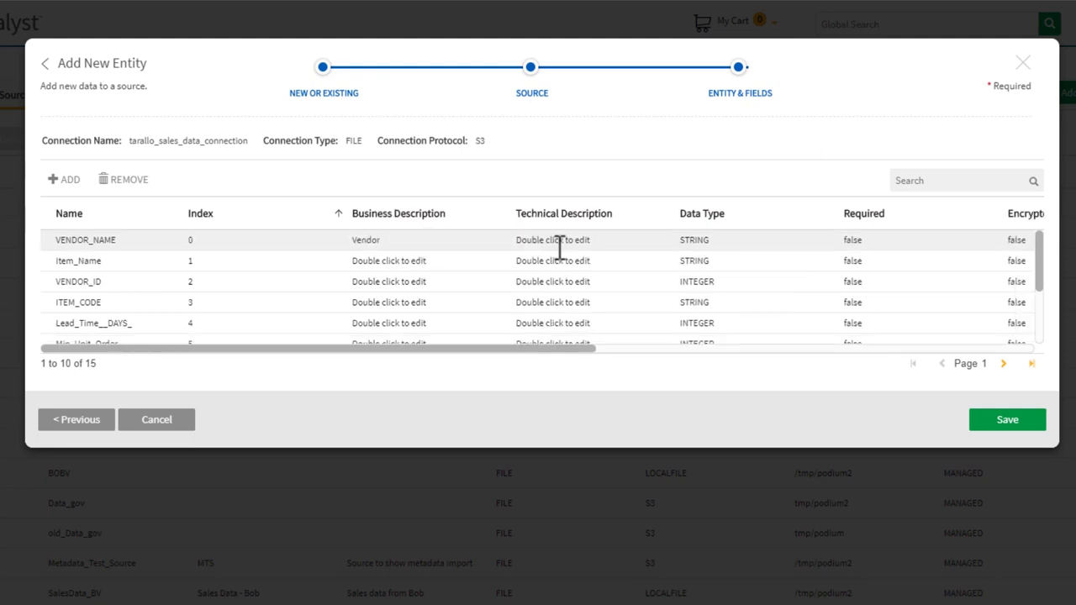
pyautogui.moveTo(551, 349); pyautogui.dragTo(838, 356)
pyautogui.click(988, 420)
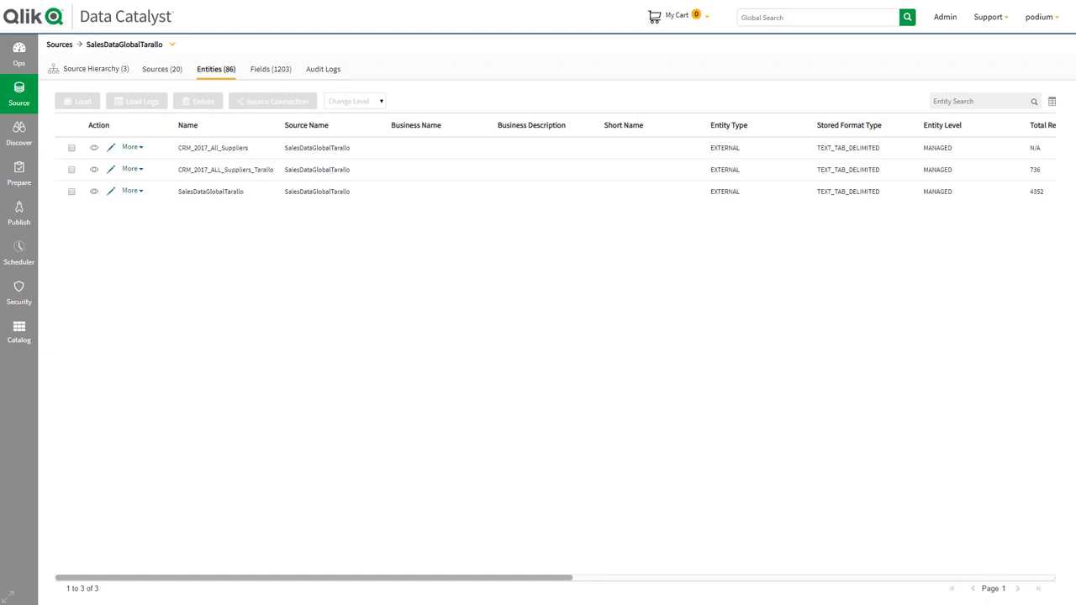
# Run a Load on CRM_2017_All_Suppliers from its row's More menu
pyautogui.click(137, 152)
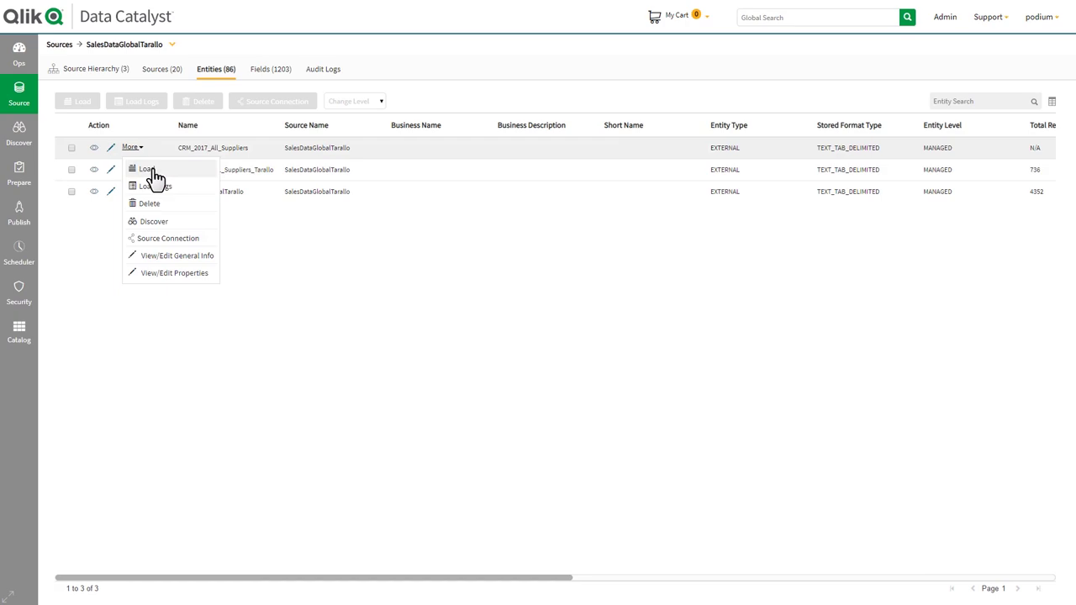
pyautogui.click(150, 171)
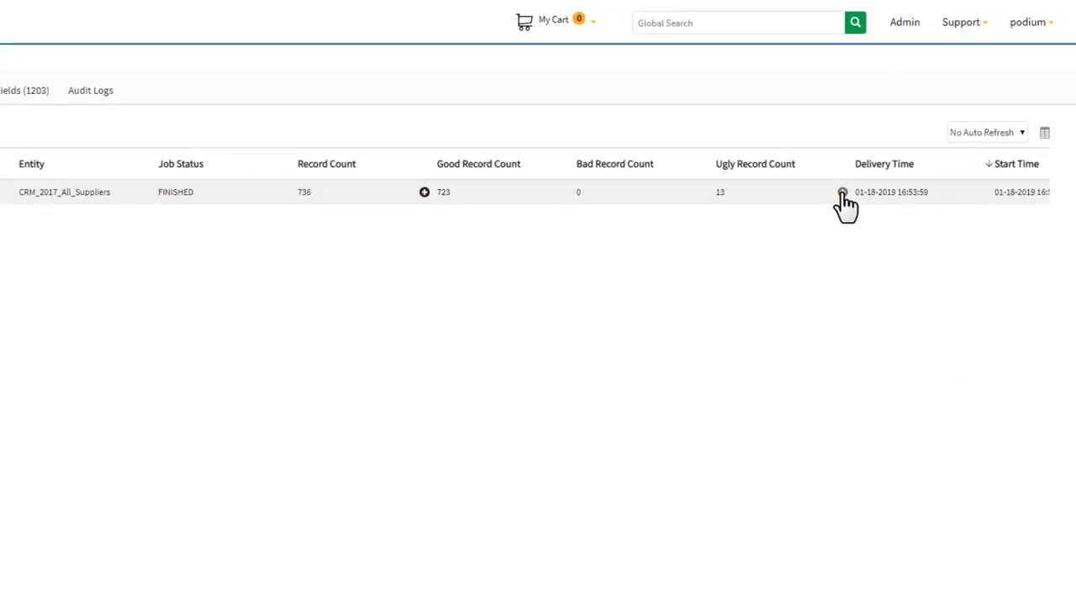
# Inspect the finished load's records, then view CRM_2017_All_Suppliers details from the catalog
pyautogui.click(842, 193)
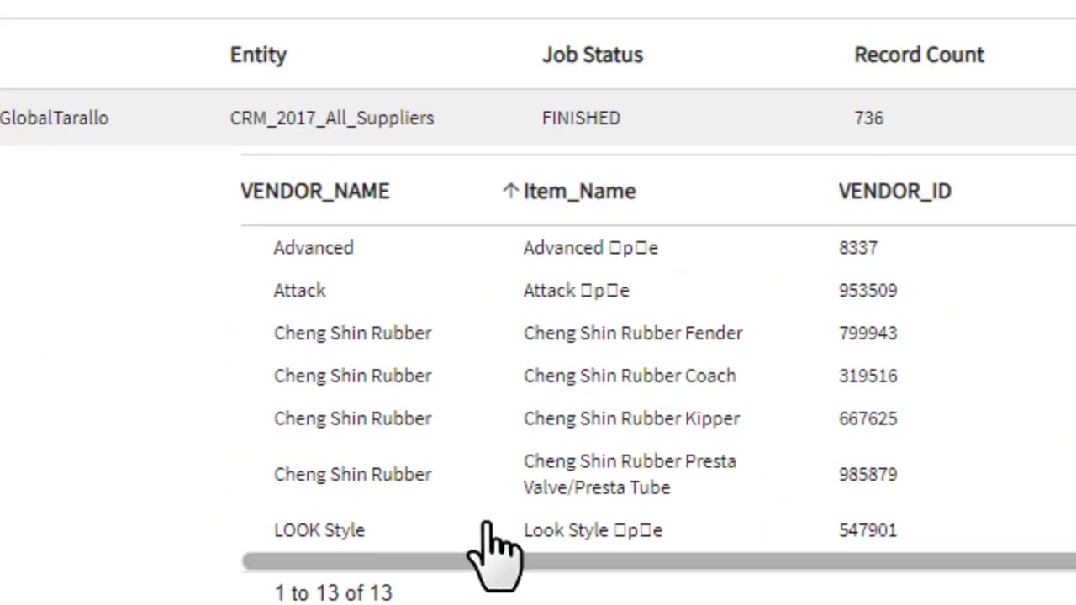
pyautogui.scroll(-3, 615, 340)
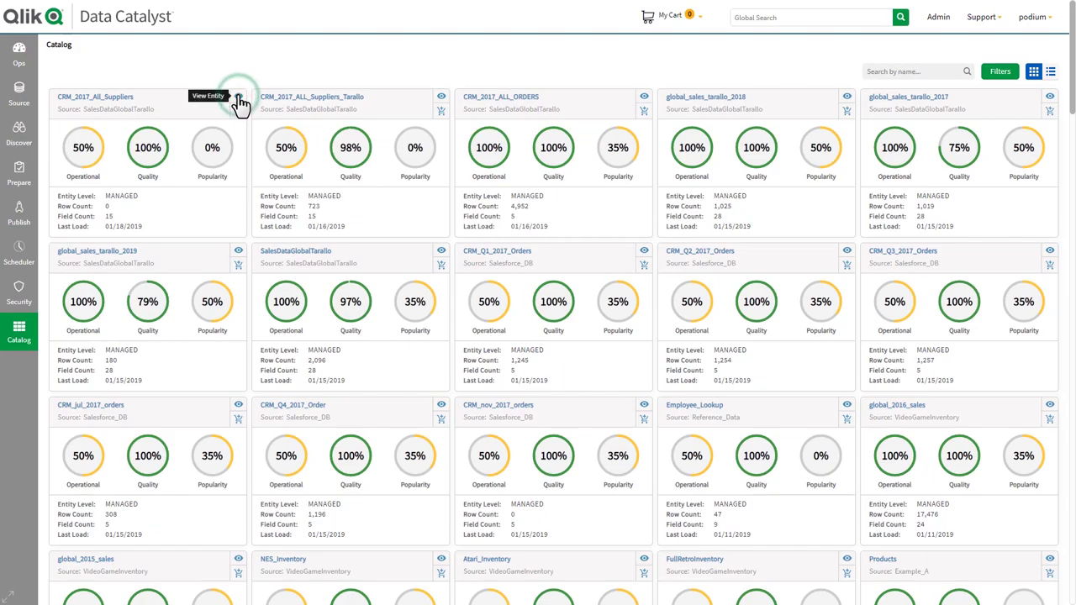
pyautogui.click(239, 97)
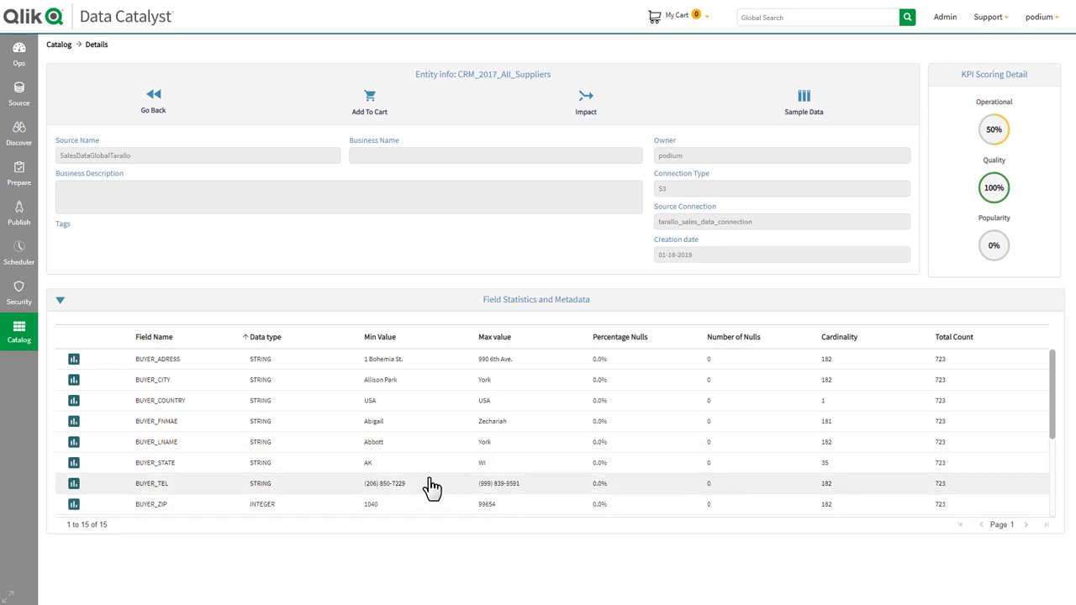
# Review BUYER_STATE's value distribution, then reload CRM_2017_All_Suppliers sample data with the All filter
pyautogui.click(75, 463)
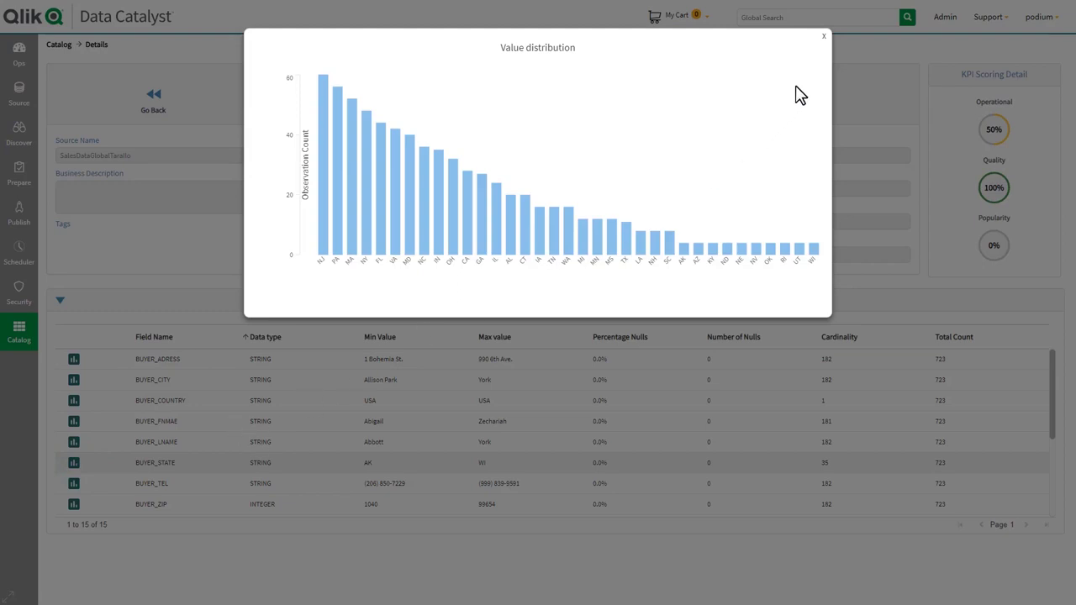
pyautogui.click(823, 40)
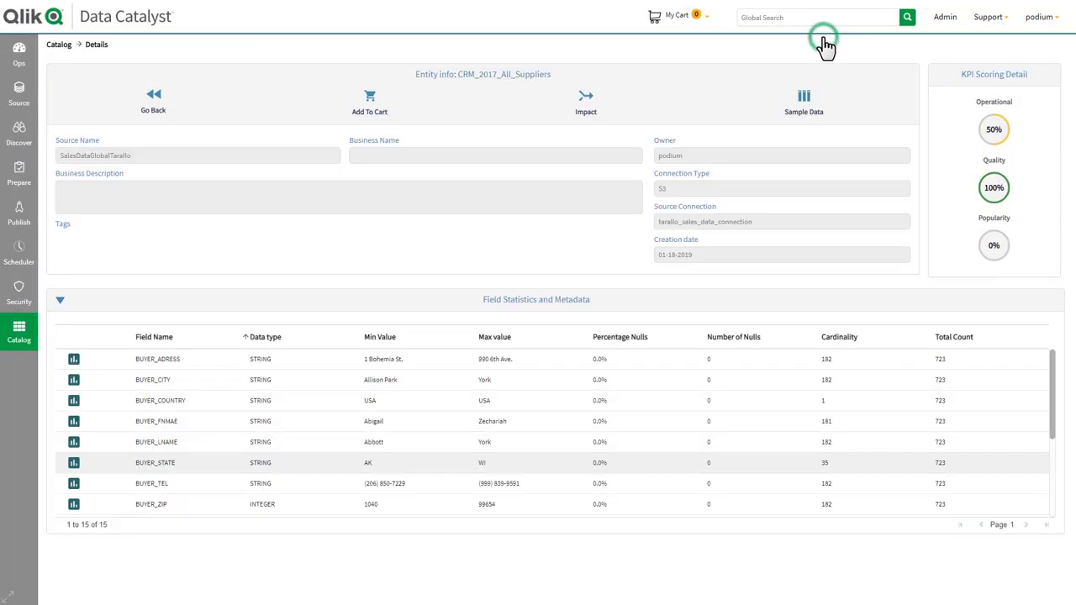
pyautogui.click(805, 101)
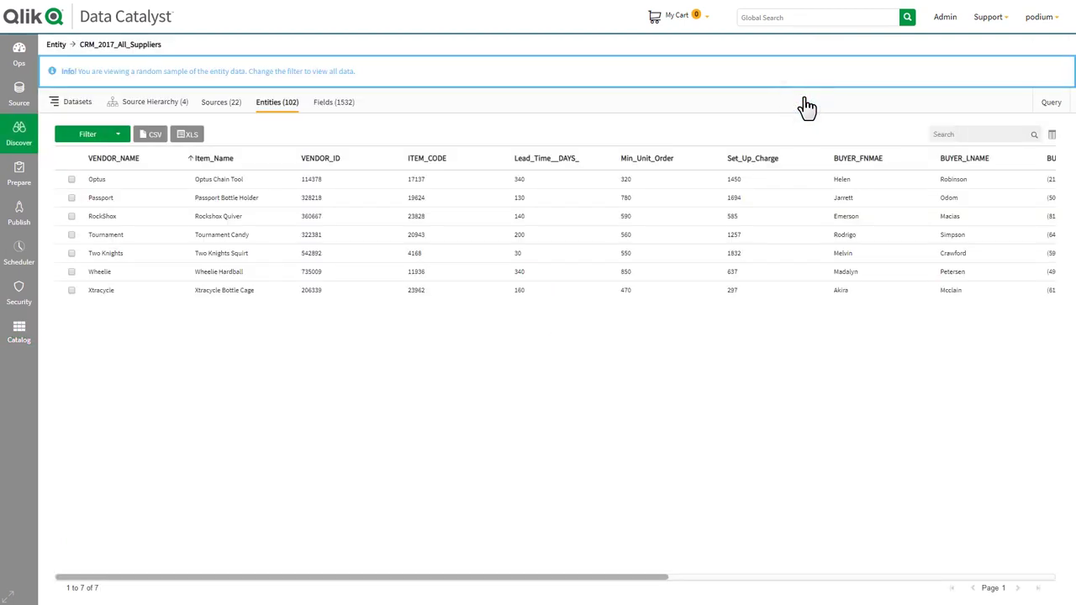
pyautogui.click(121, 134)
pyautogui.click(65, 215)
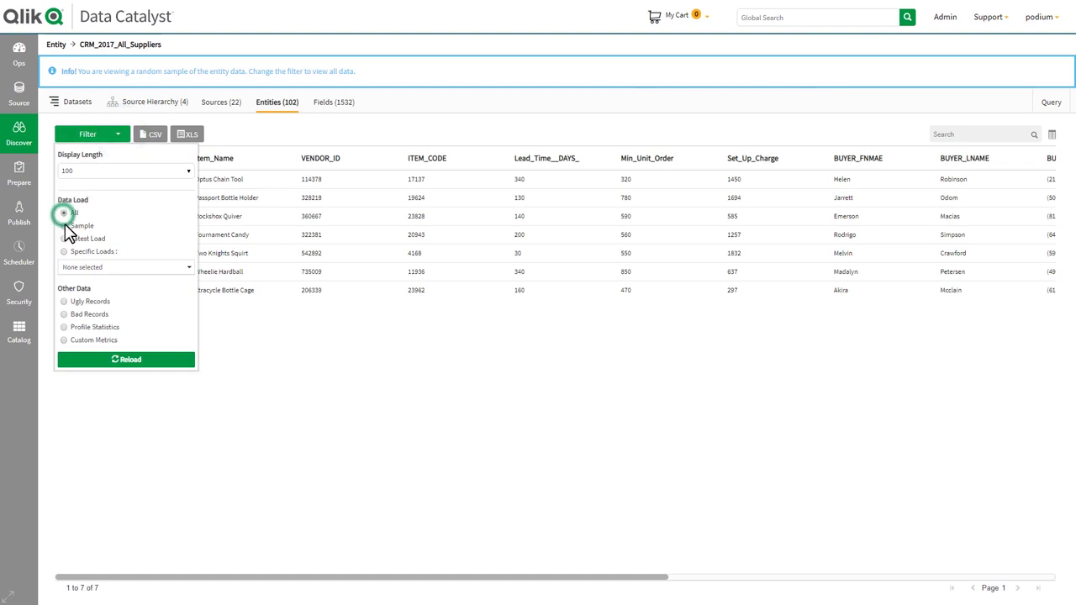
pyautogui.click(141, 358)
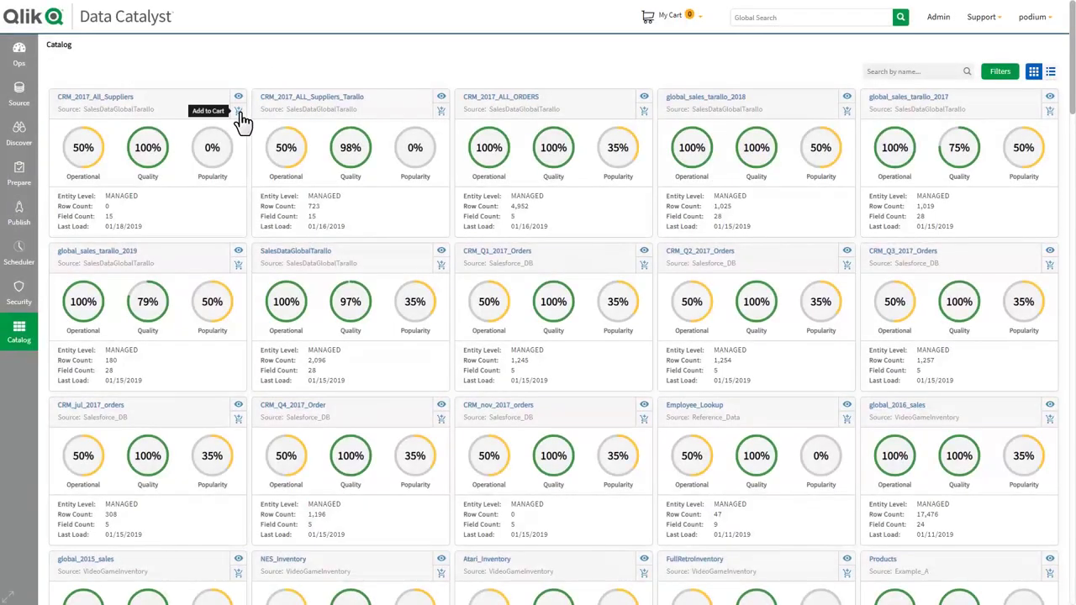
# Add CRM_2017_All_Suppliers to the cart and list My Cart's Take Action options
pyautogui.click(239, 112)
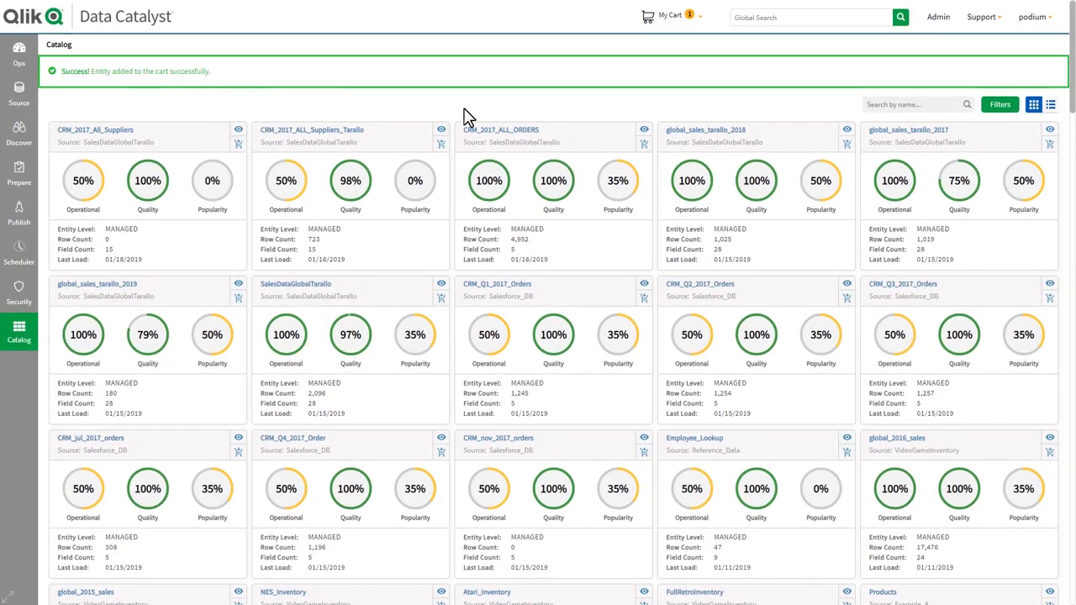
pyautogui.click(700, 17)
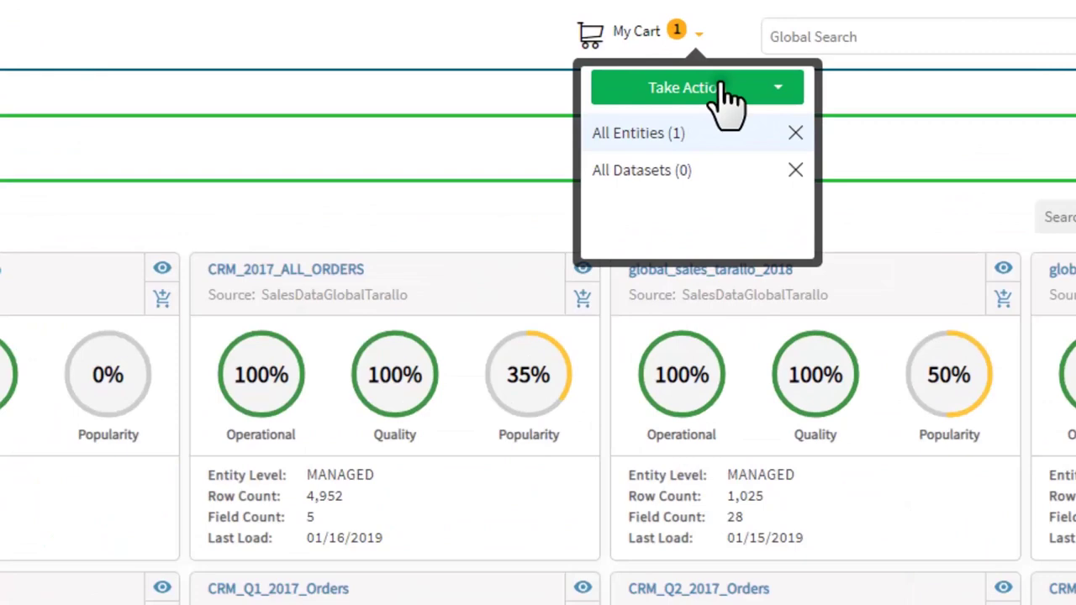
pyautogui.click(710, 41)
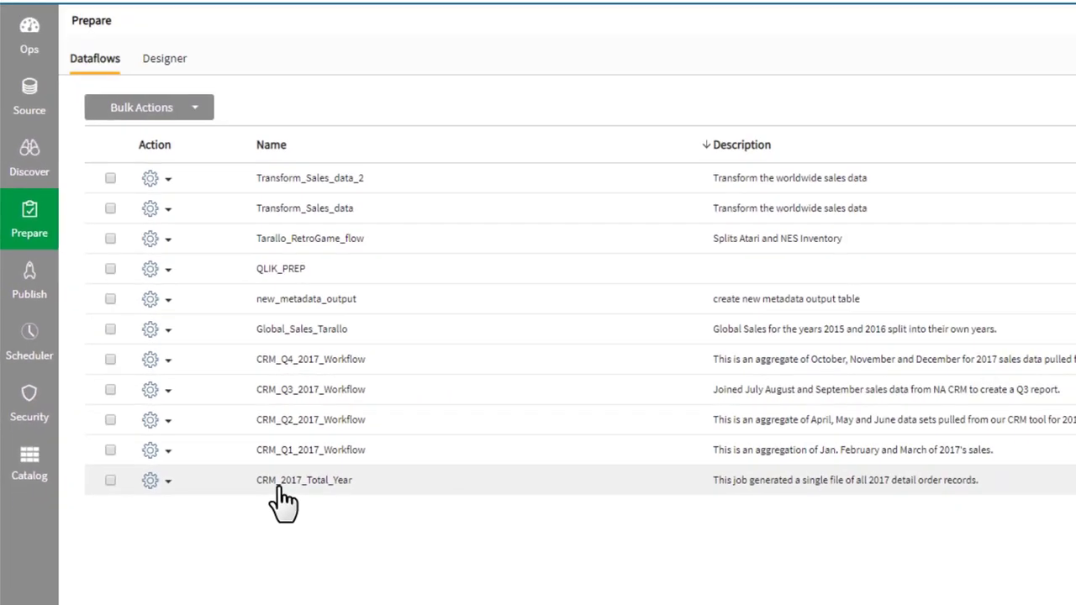
# Load the CRM_2017_Total_Year dataflow into the Dataflow Designer
pyautogui.click(153, 482)
pyautogui.click(181, 514)
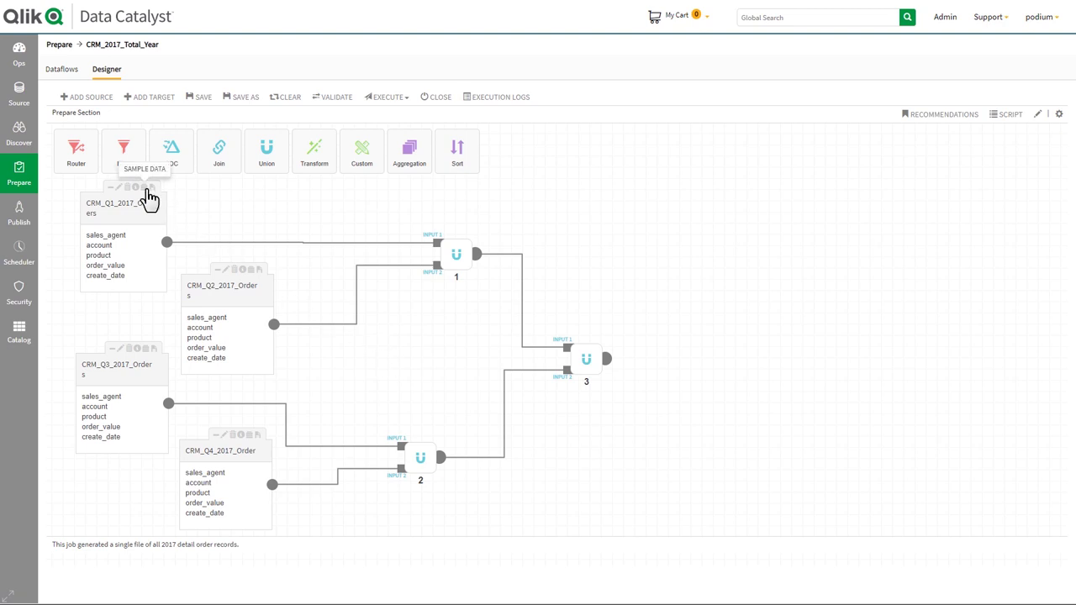
pyautogui.click(146, 189)
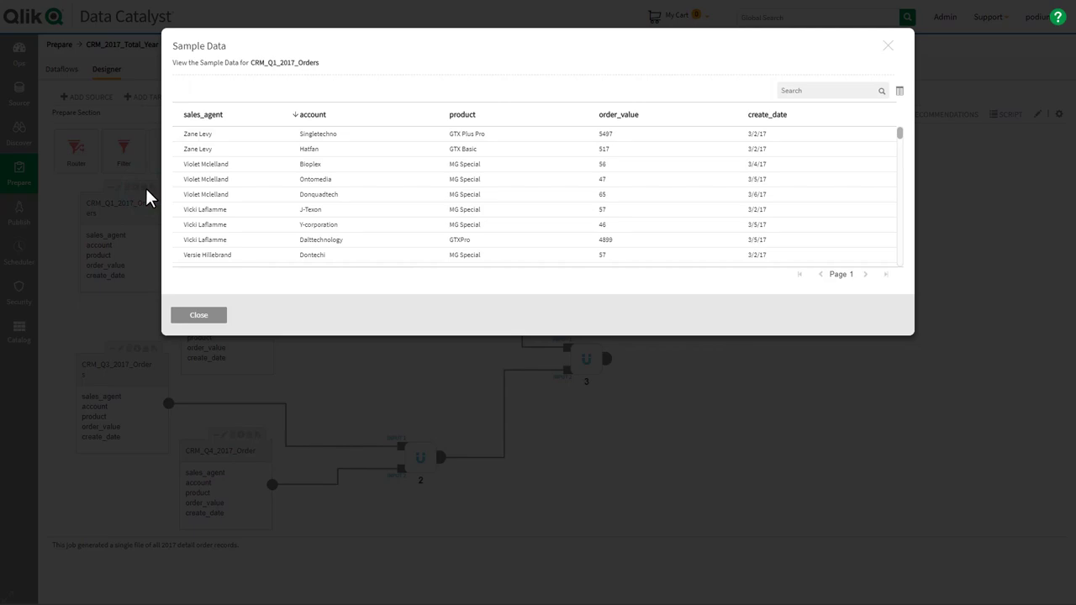
pyautogui.click(198, 317)
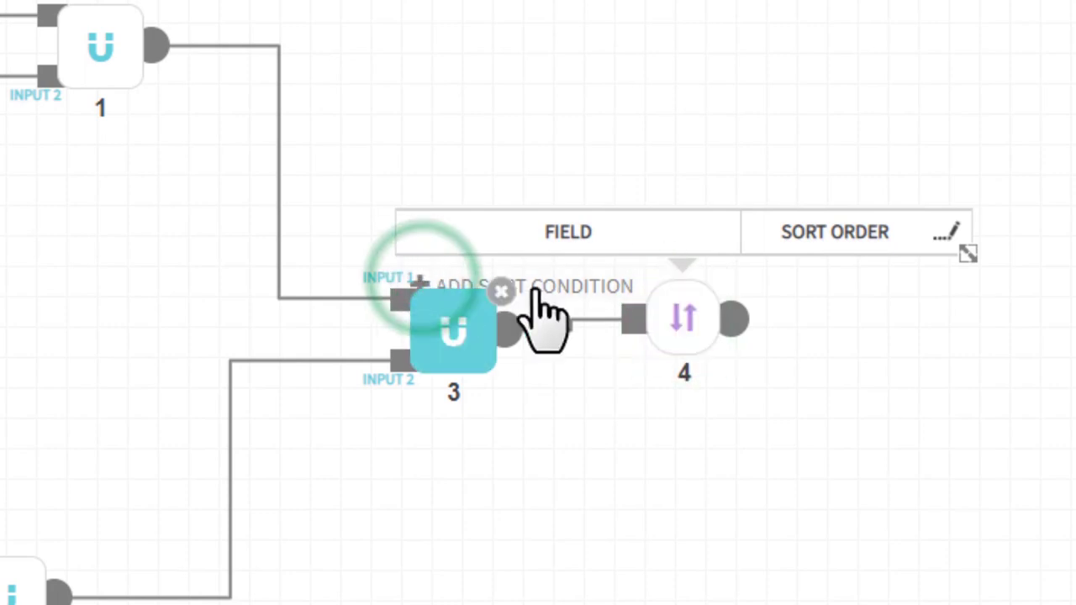
# Add an ascending sort condition on create_date to the Sort step
pyautogui.click(544, 289)
pyautogui.click(691, 223)
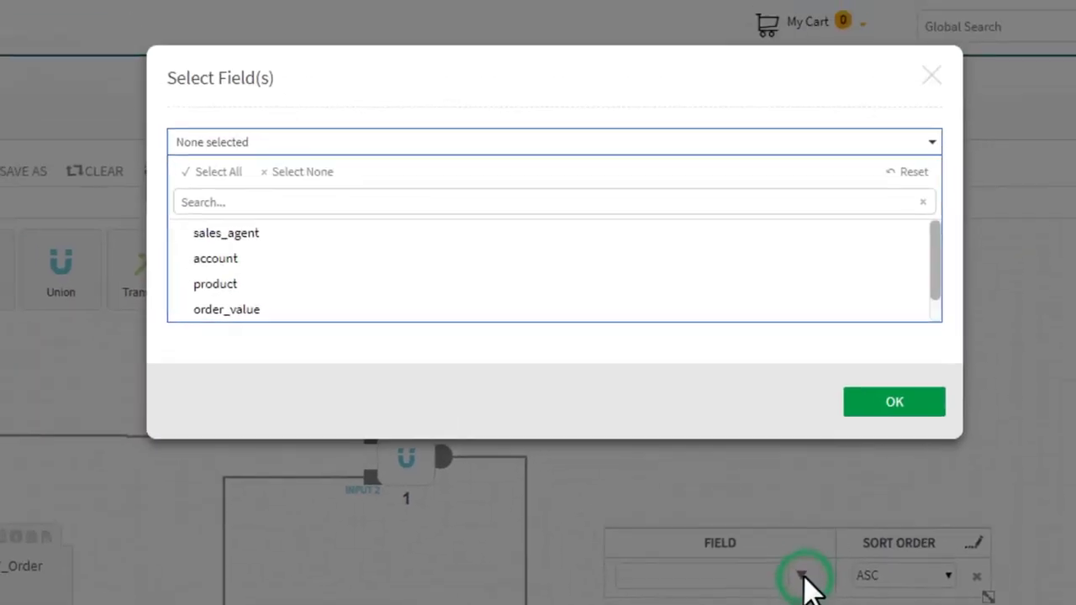
pyautogui.scroll(-1, 353, 298)
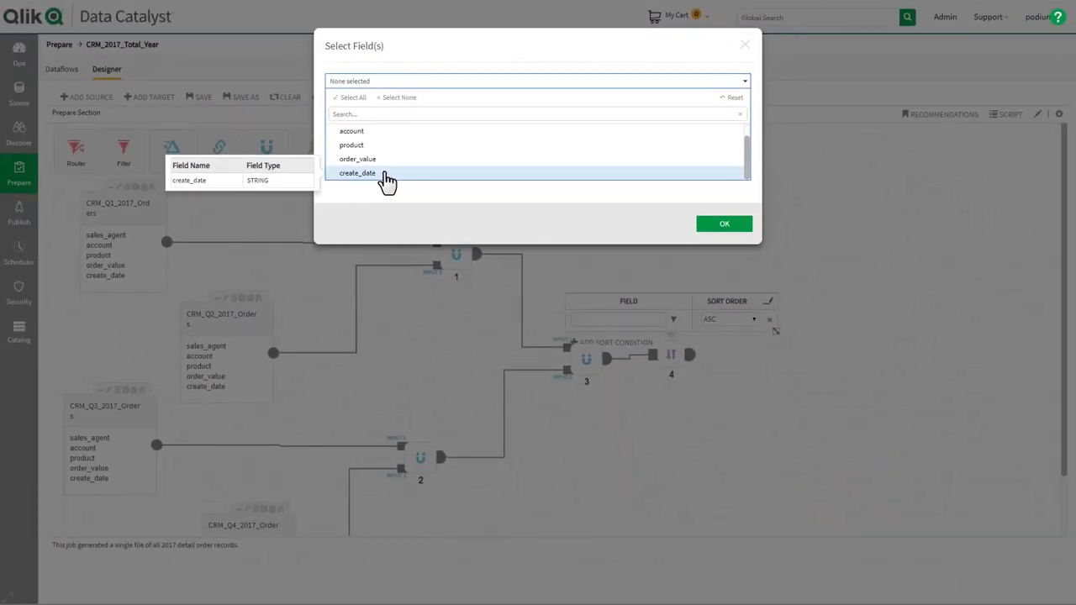
pyautogui.click(384, 174)
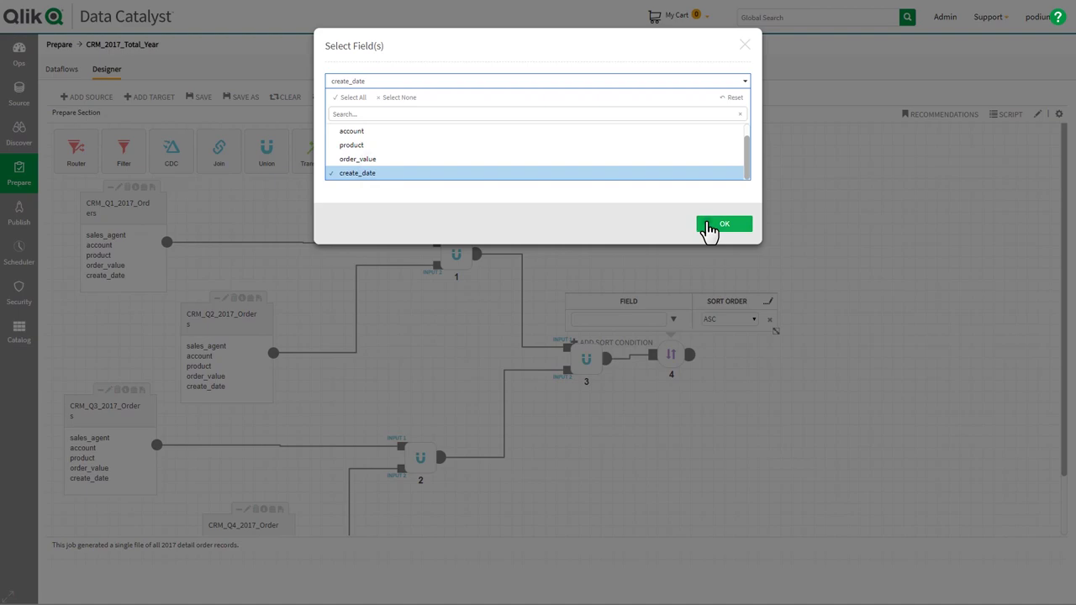
pyautogui.click(710, 225)
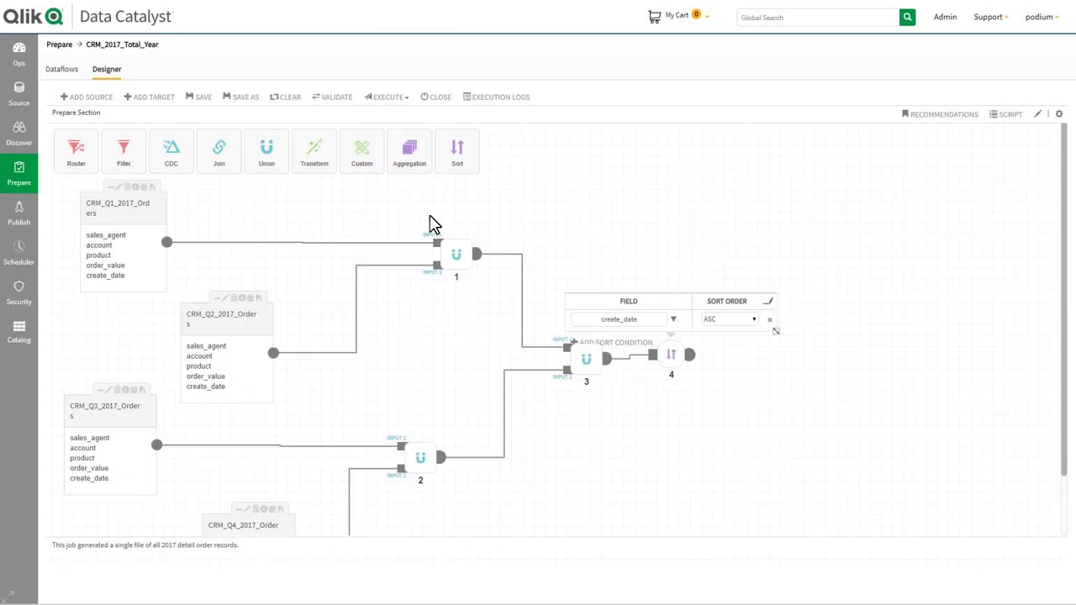
# Create target CRM_2017_ALL_ORDERS on the canvas and connect Sort step 4's output to it
pyautogui.click(151, 98)
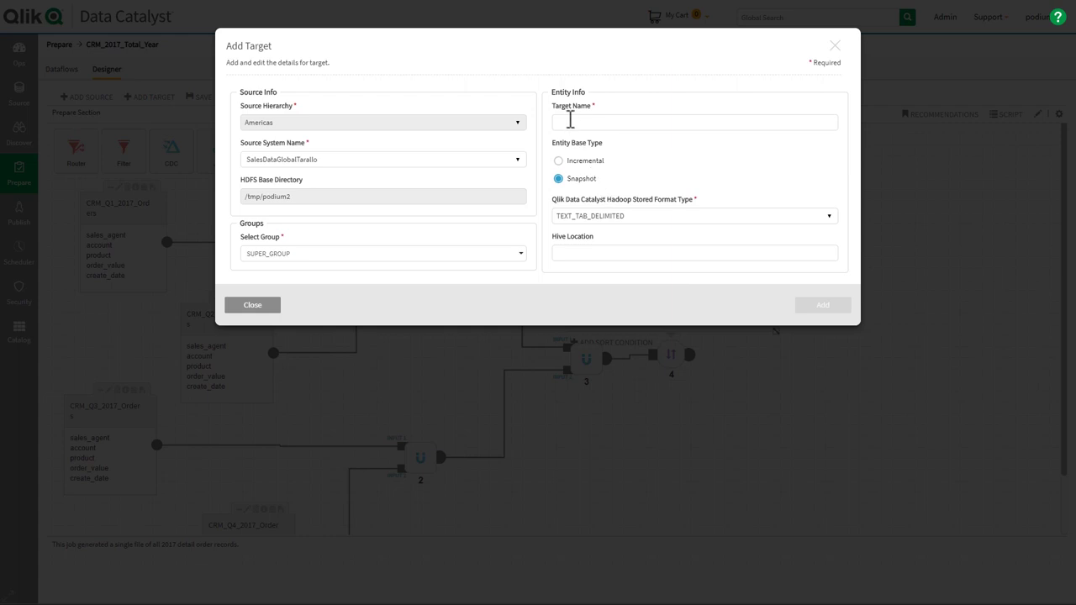
pyautogui.click(570, 120)
pyautogui.write('CRM_2017_ALL_ORDERS')
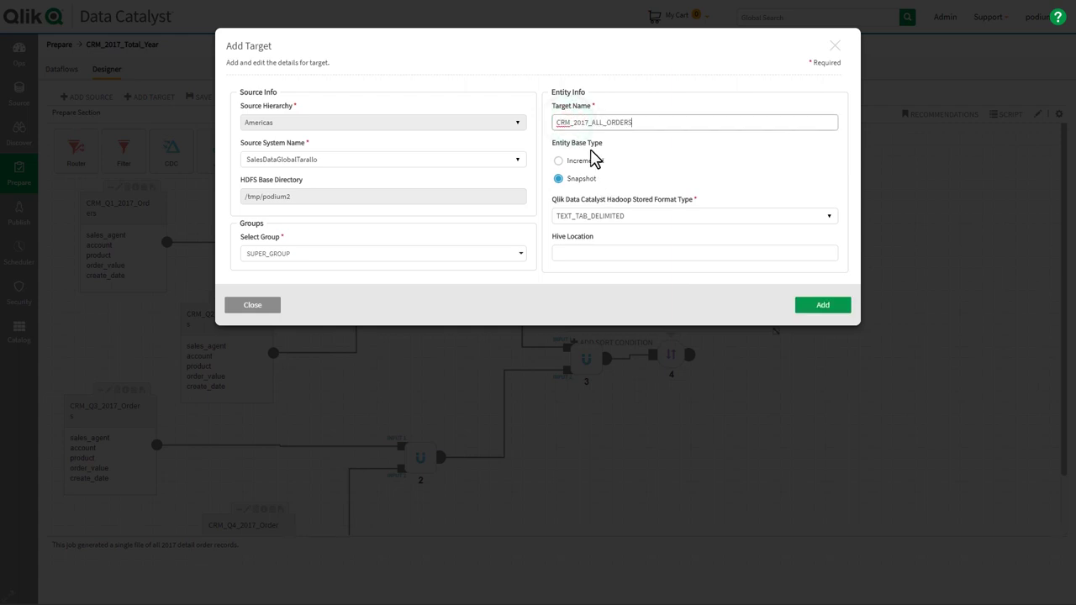
pyautogui.click(820, 308)
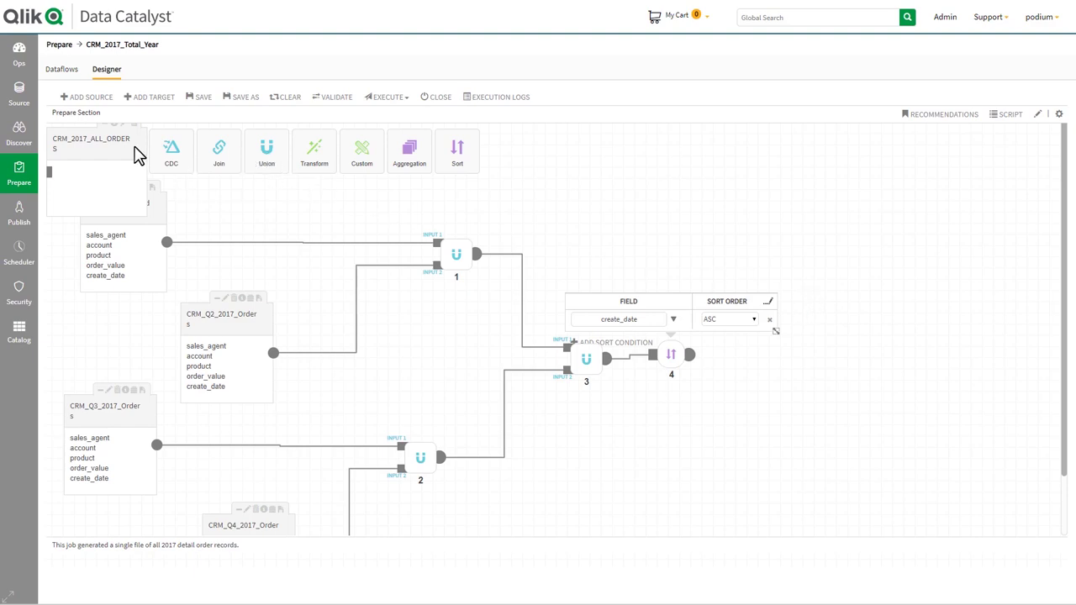
pyautogui.moveTo(132, 141); pyautogui.dragTo(857, 389)
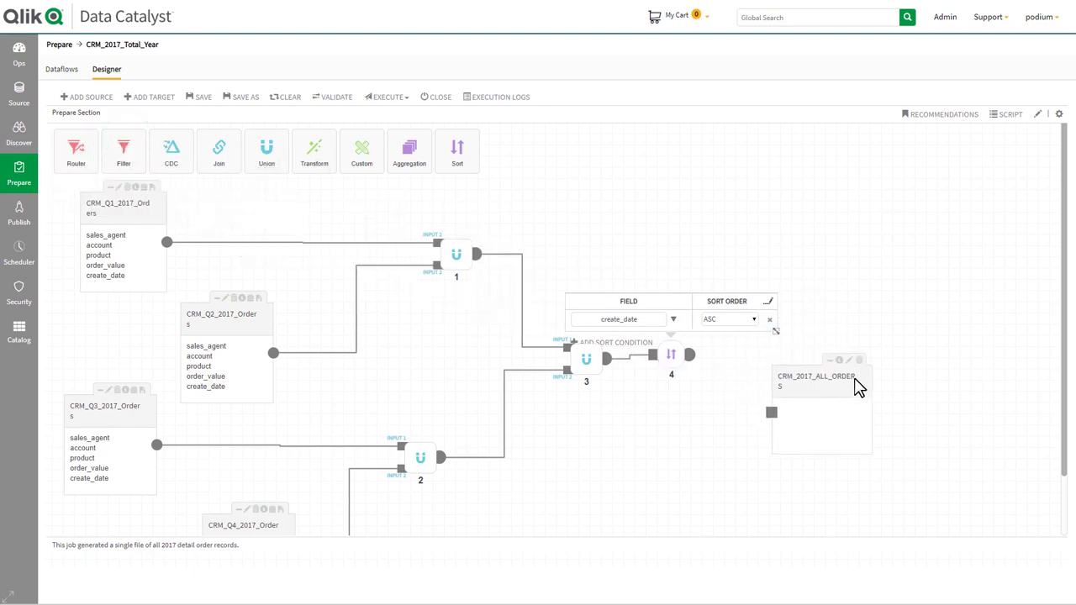
pyautogui.moveTo(700, 335); pyautogui.dragTo(772, 412)
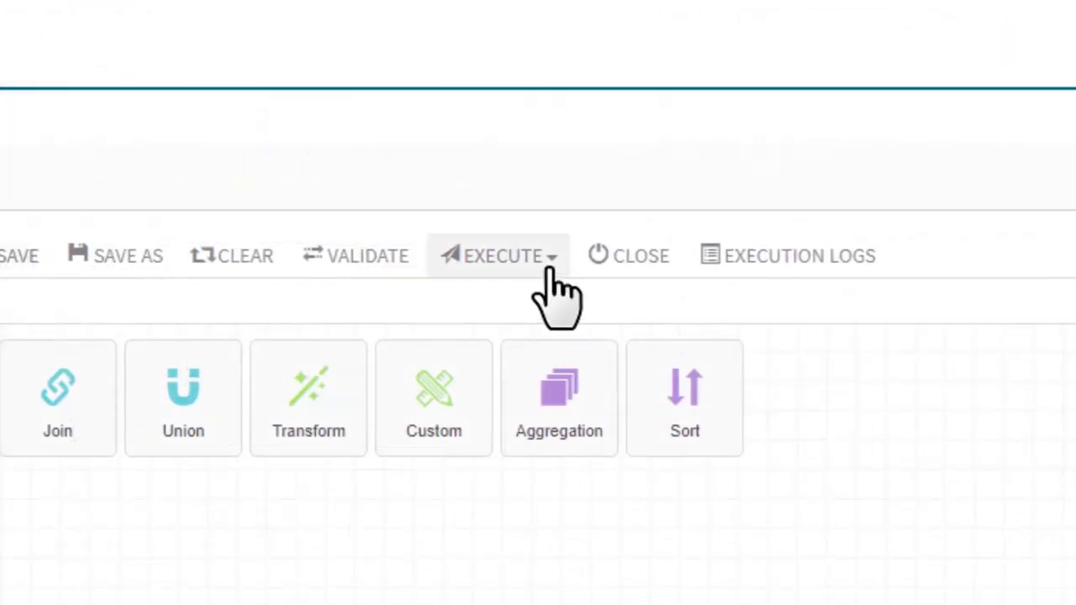
# Execute CRM_2017_Total_Year on MapReduce, accepting the default load date in Global Parameters
pyautogui.click(551, 270)
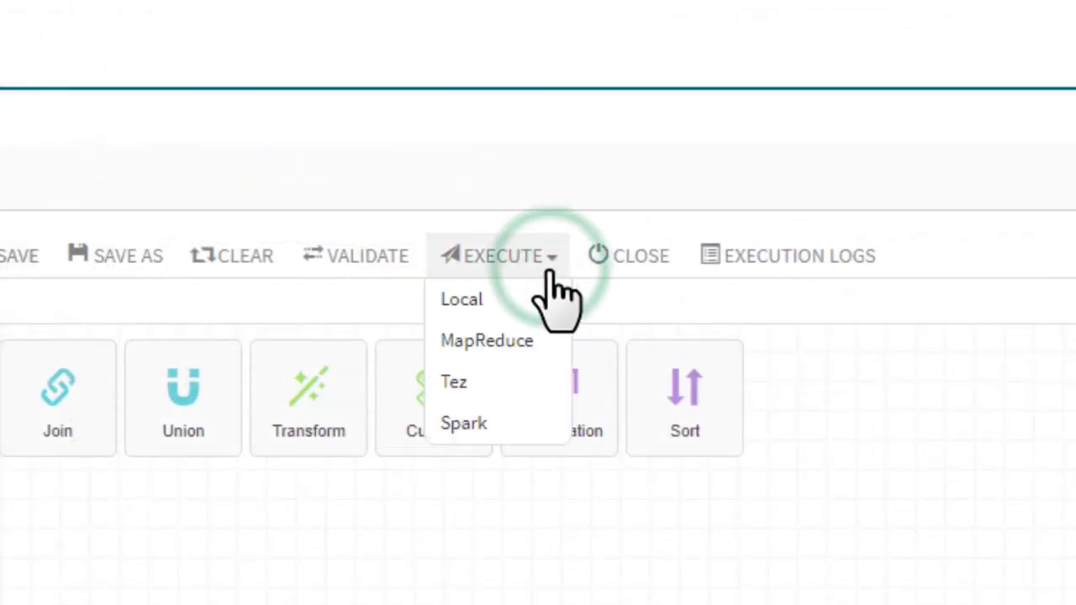
pyautogui.click(530, 340)
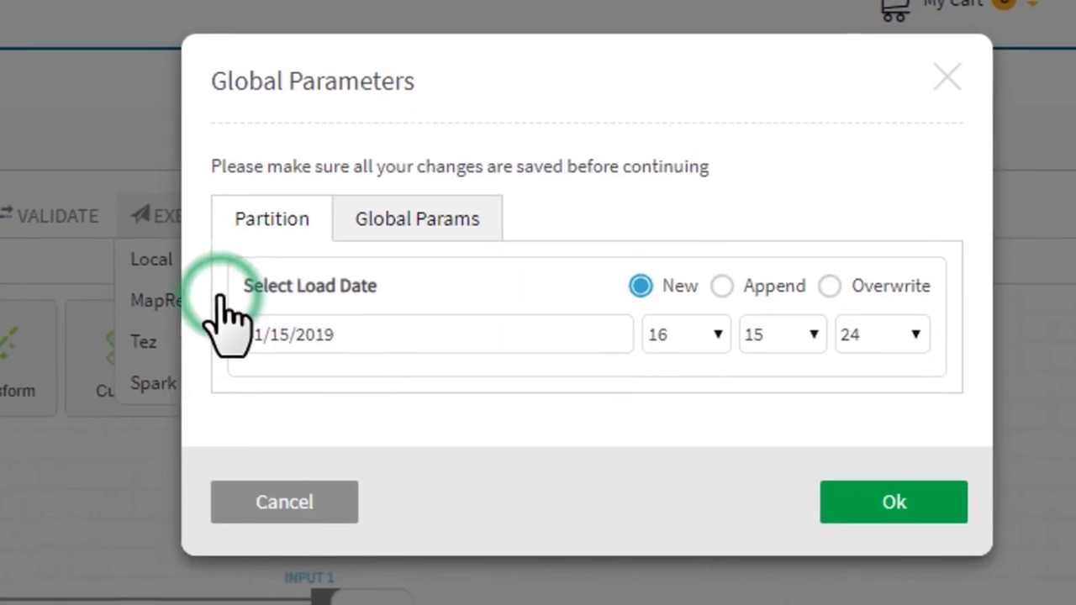
pyautogui.click(866, 500)
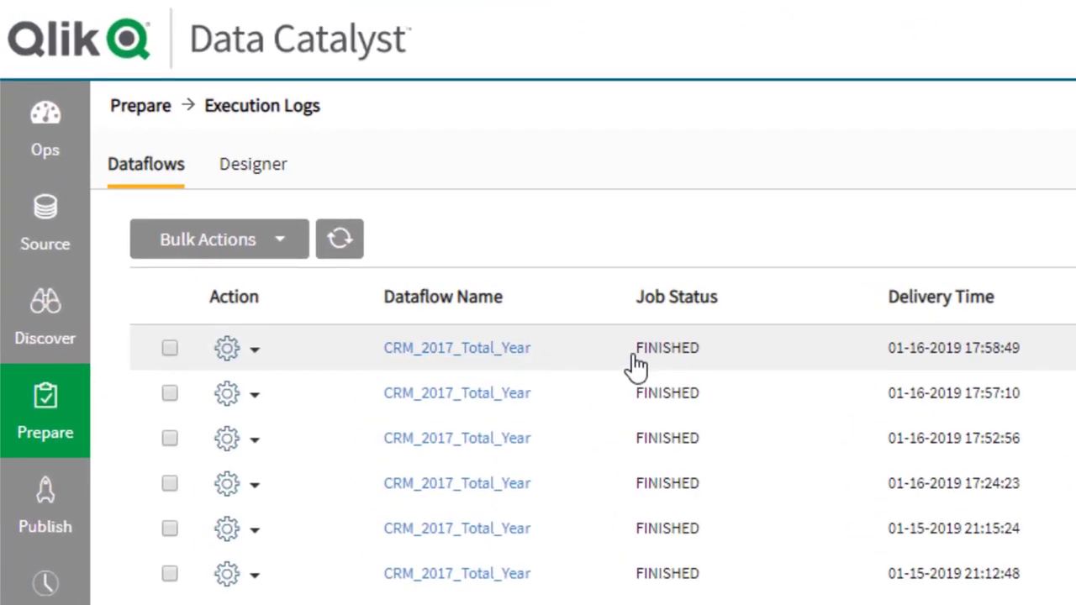
# Find CRM_2017_ALL_ORDERS in the Catalog and display its sample rows
pyautogui.click(21, 332)
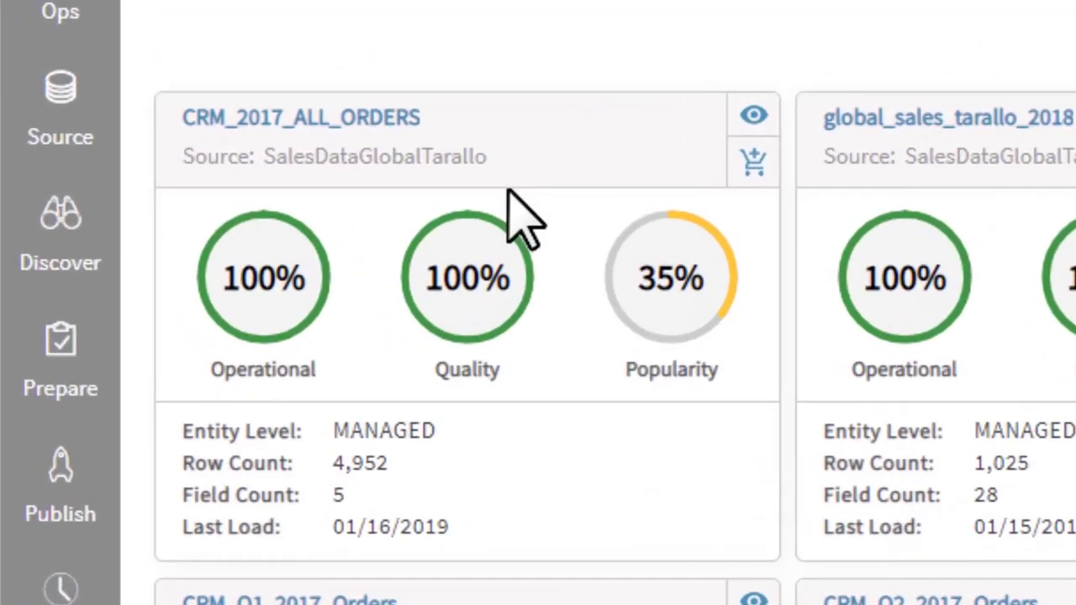
pyautogui.moveTo(305, 126)
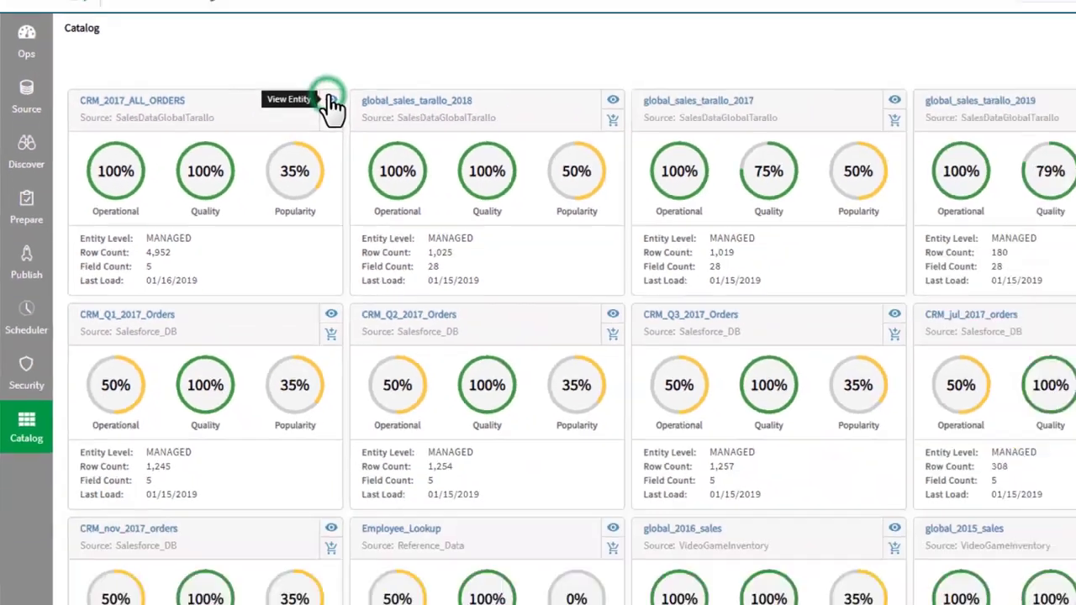
pyautogui.click(710, 115)
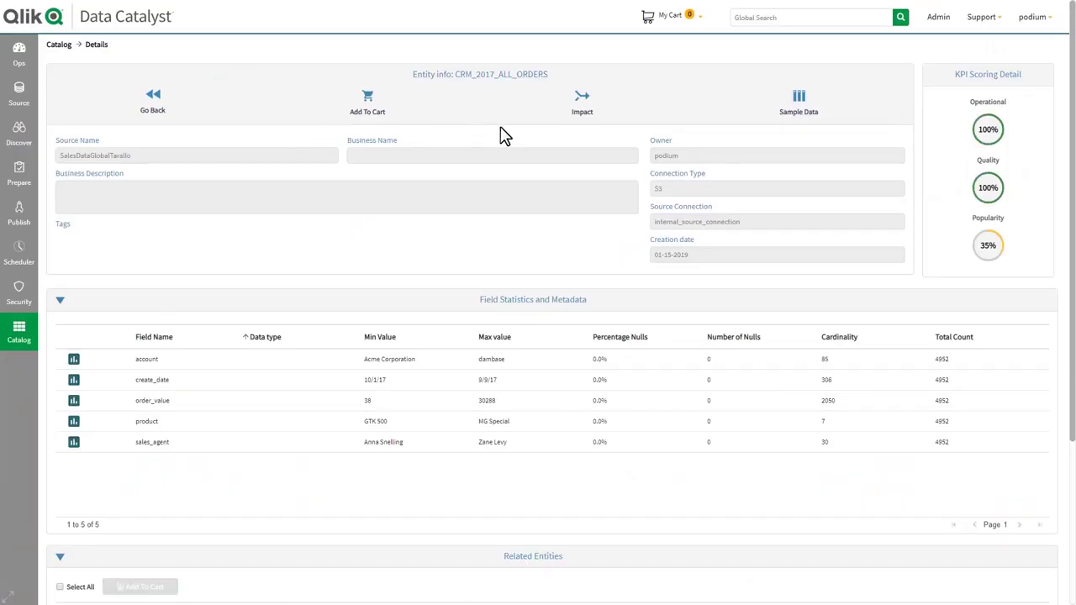
pyautogui.click(804, 104)
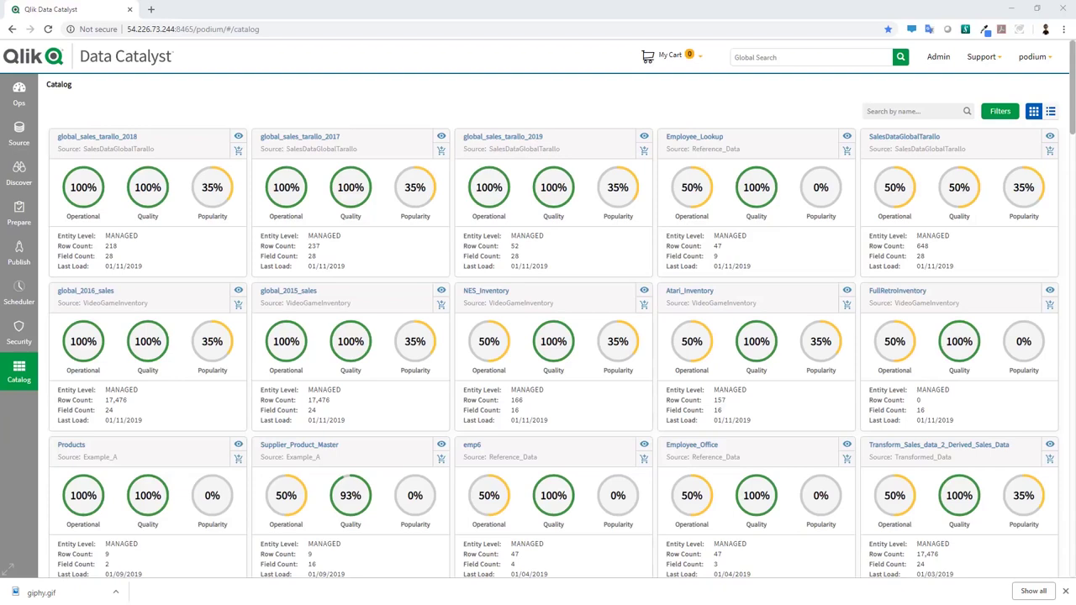
# Filter the catalog by name using the search term 'global'
pyautogui.click(1001, 111)
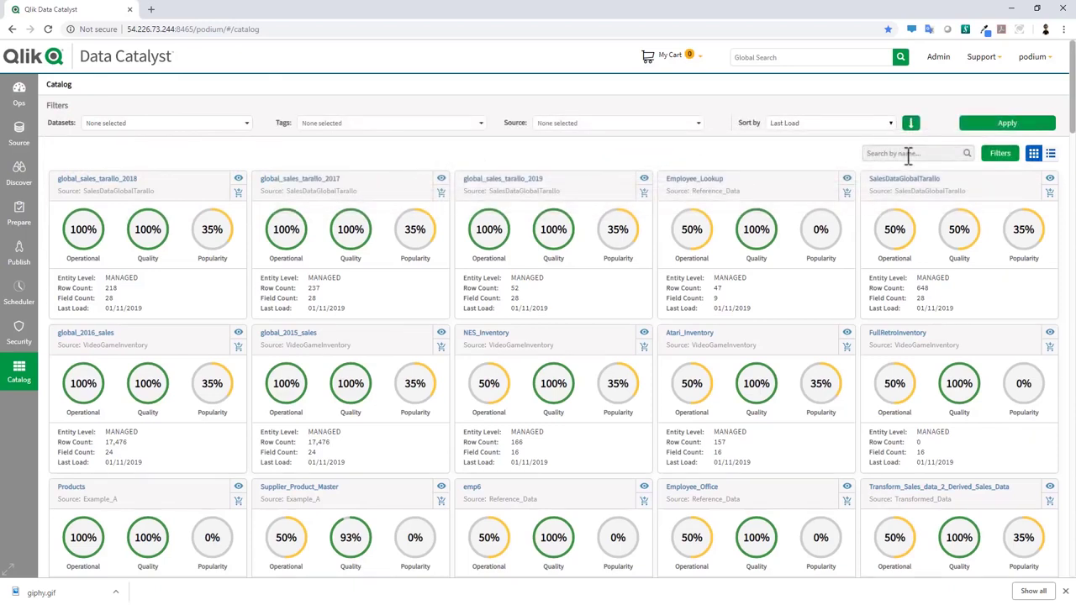
pyautogui.write('global')
pyautogui.click(967, 159)
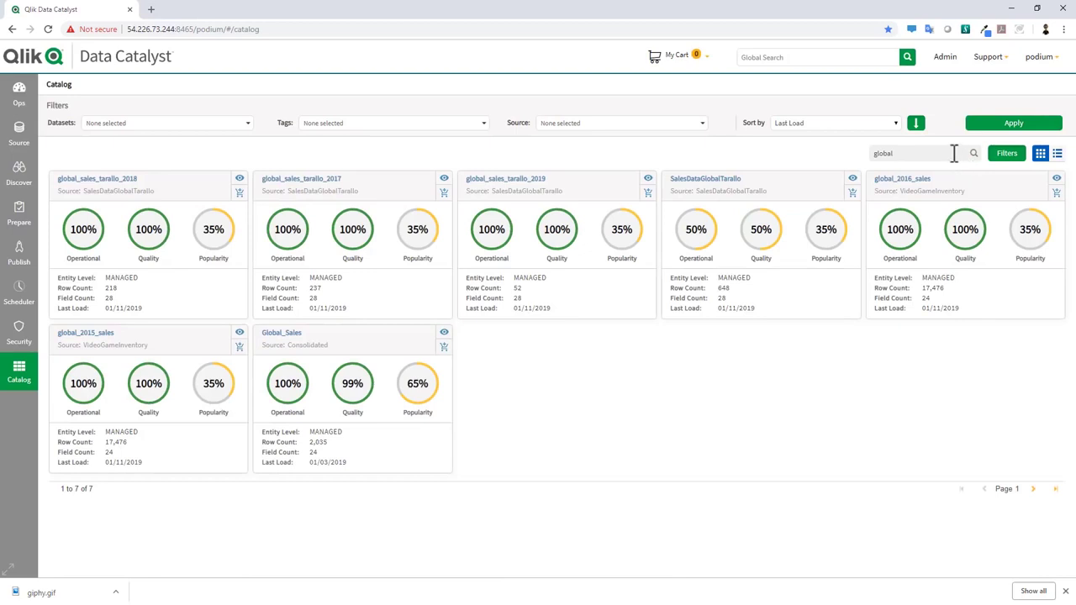
pyautogui.moveTo(951, 154); pyautogui.dragTo(855, 160)
pyautogui.click(851, 162)
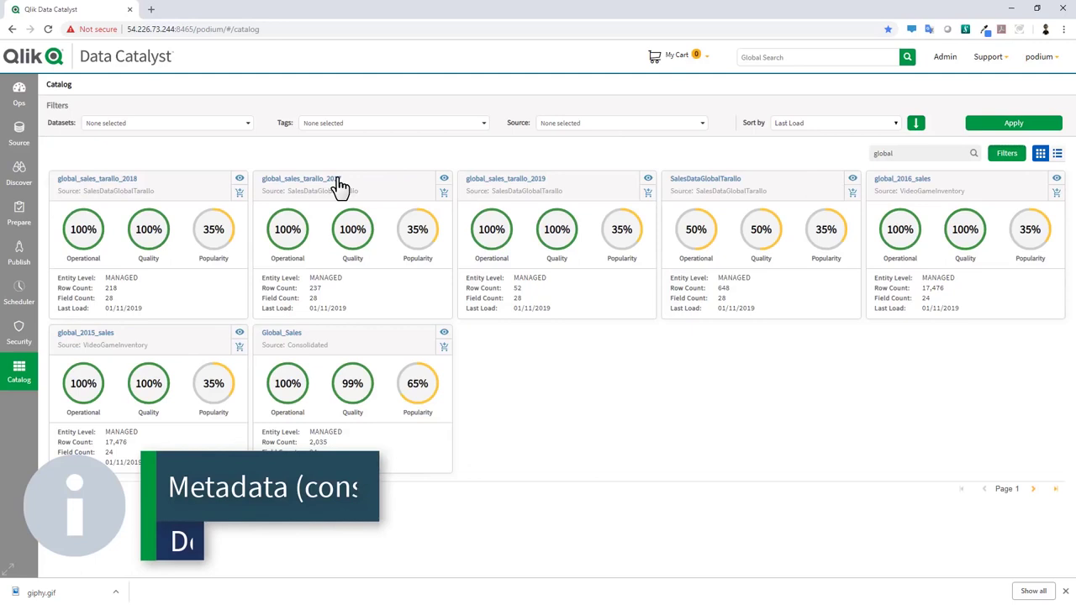
# Read the info cards of the global sales datasets listed in the catalog
pyautogui.moveTo(337, 185)
pyautogui.moveTo(132, 186)
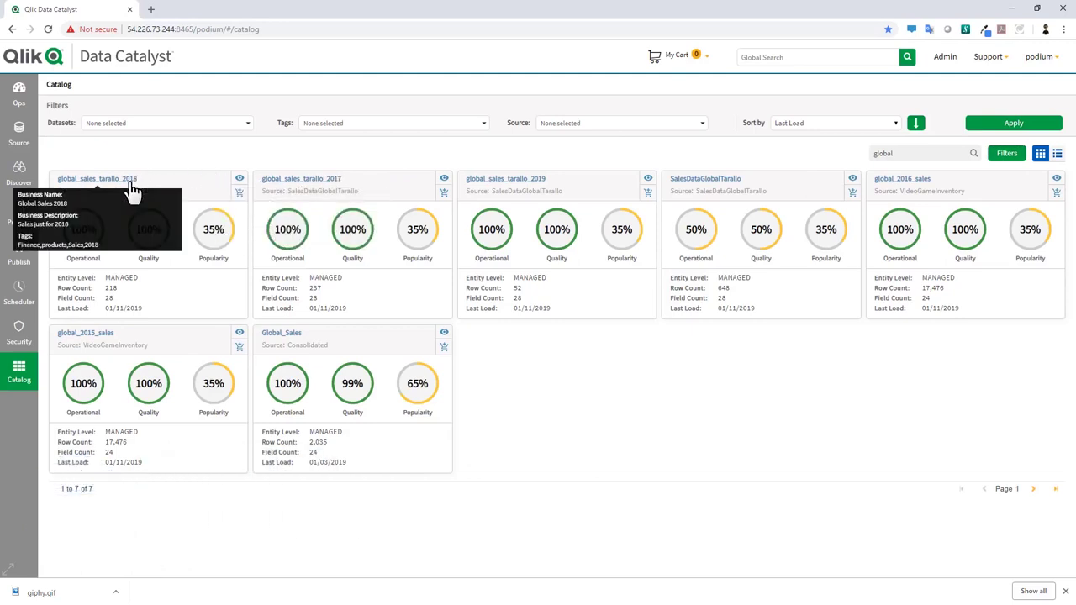
pyautogui.moveTo(284, 337)
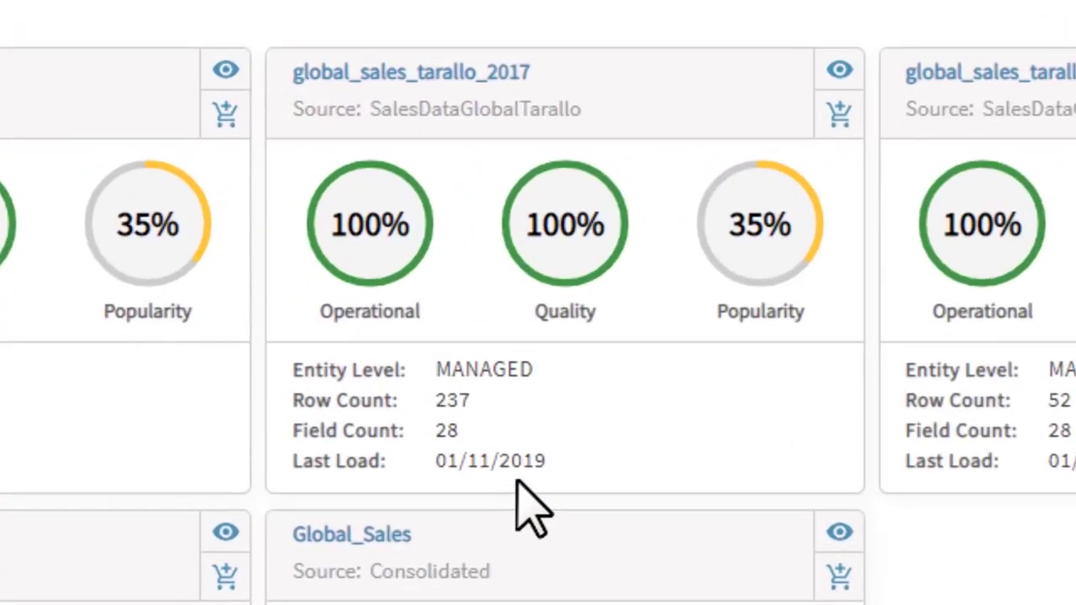
pyautogui.moveTo(523, 73)
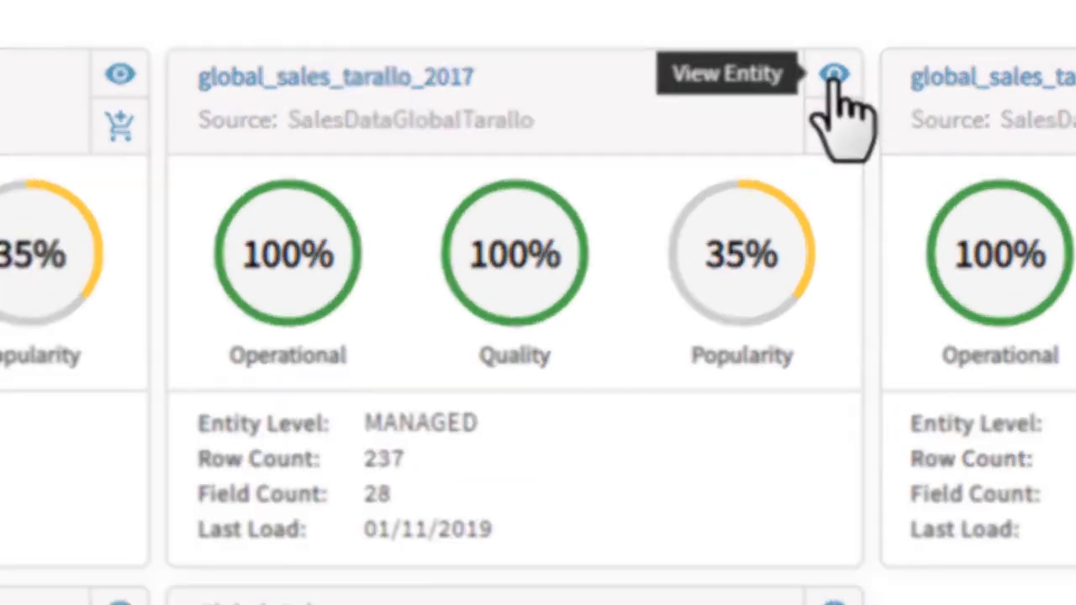
# Open global_sales_tarallo_2017's details and chart the Sales field's value distribution
pyautogui.click(839, 71)
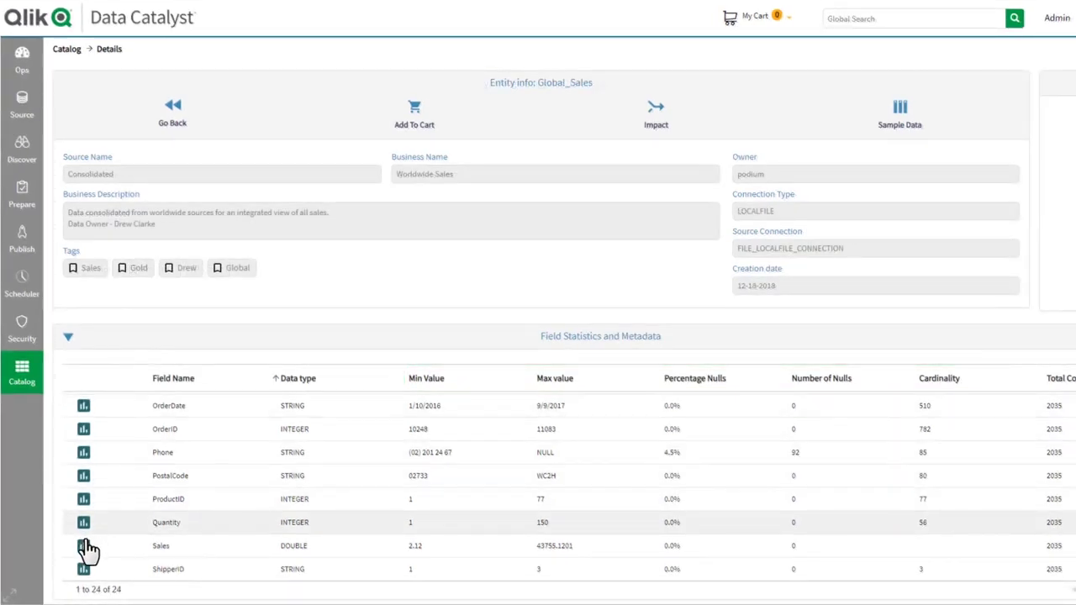
pyautogui.click(84, 546)
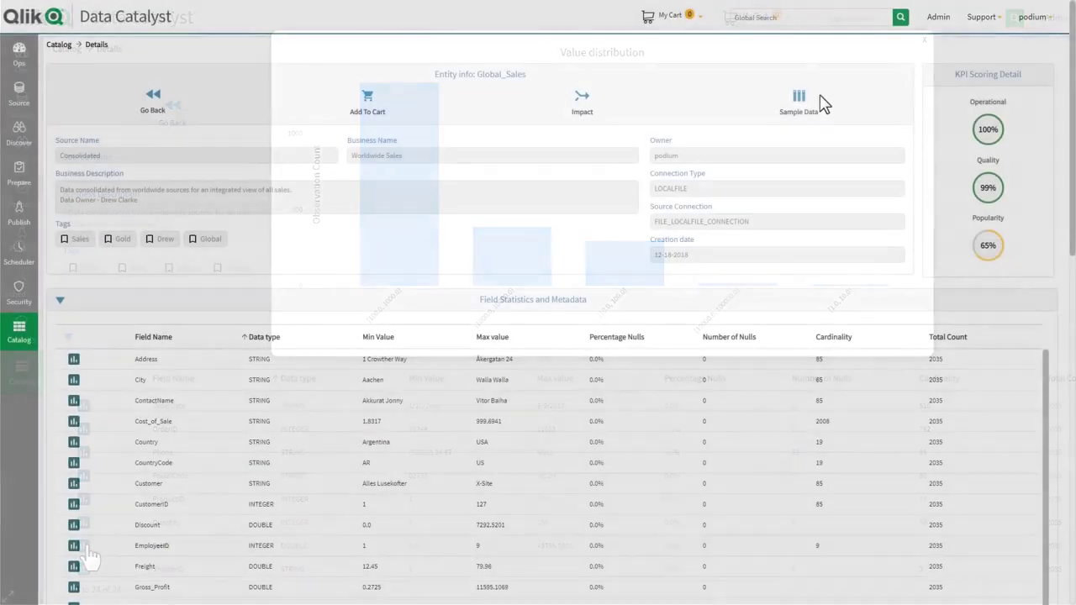
# Back in the Catalog, add the global_sales_tarallo 2017, 2018 and 2019 cards to the cart
pyautogui.click(800, 100)
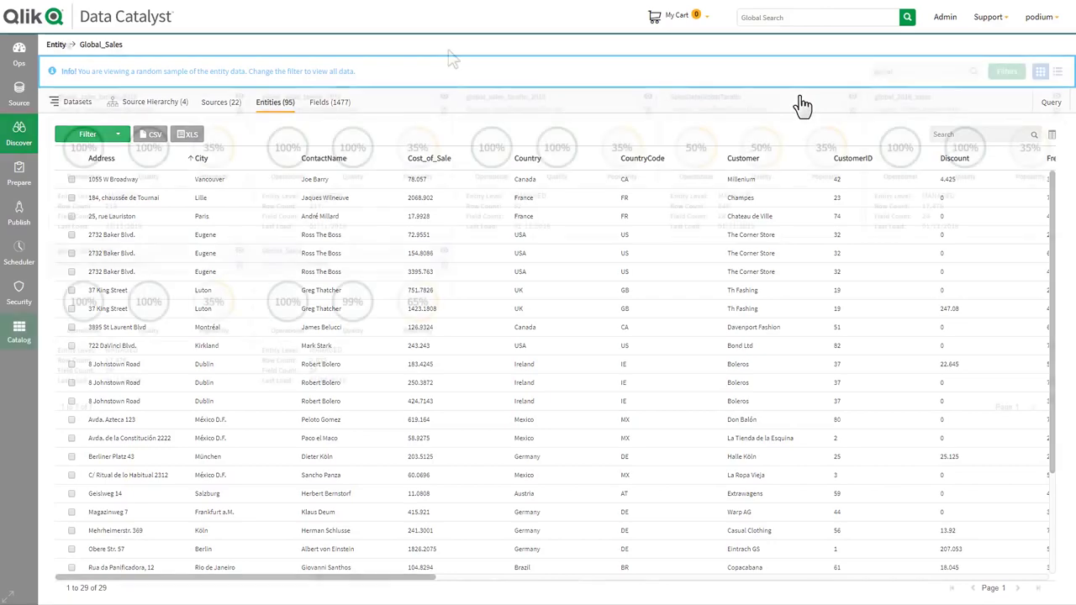
pyautogui.click(443, 111)
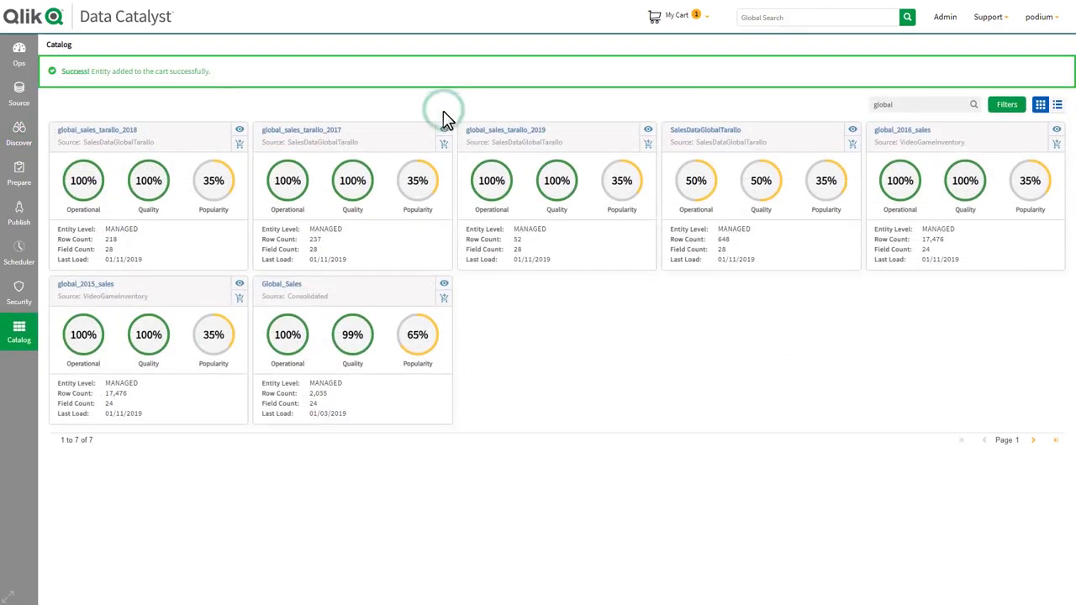
pyautogui.click(239, 144)
pyautogui.click(648, 145)
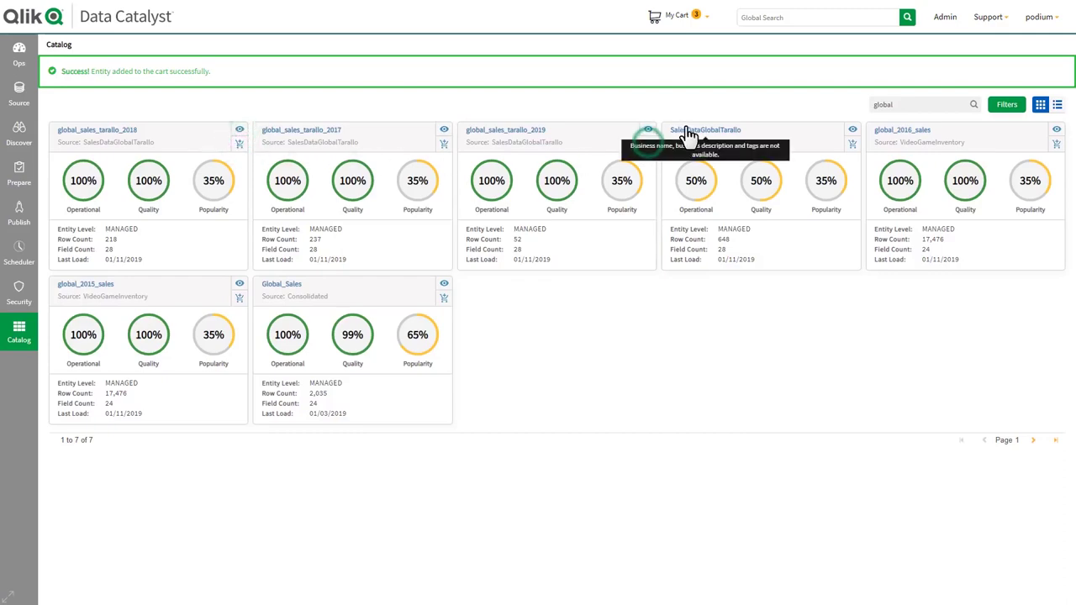
# From My Cart, open the Take Action menu listing Create Dataset, Publish, Prepare and Publish to Qlik
pyautogui.click(707, 20)
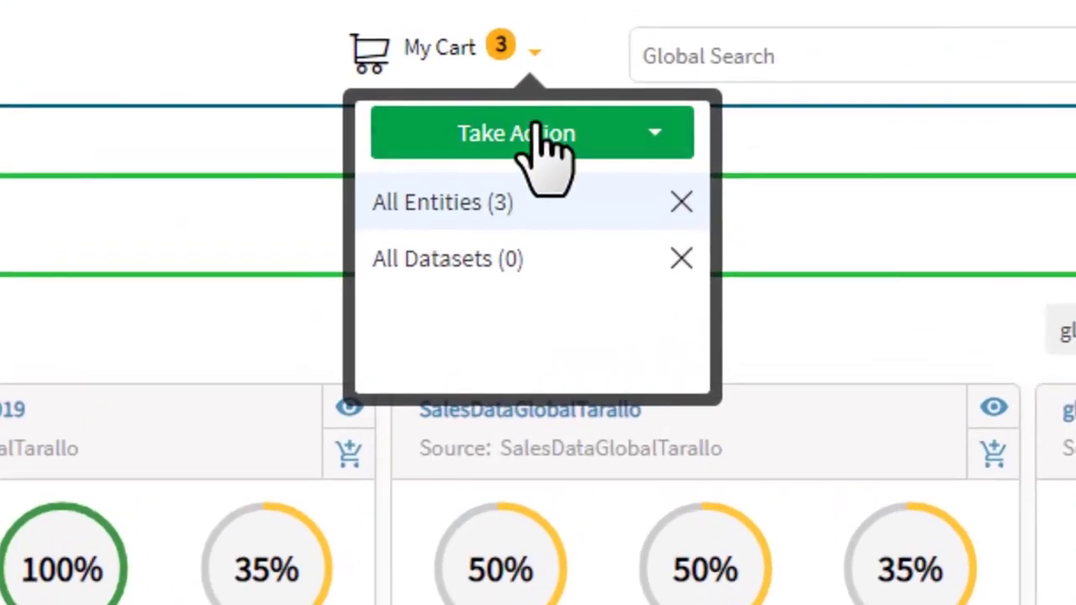
pyautogui.click(701, 53)
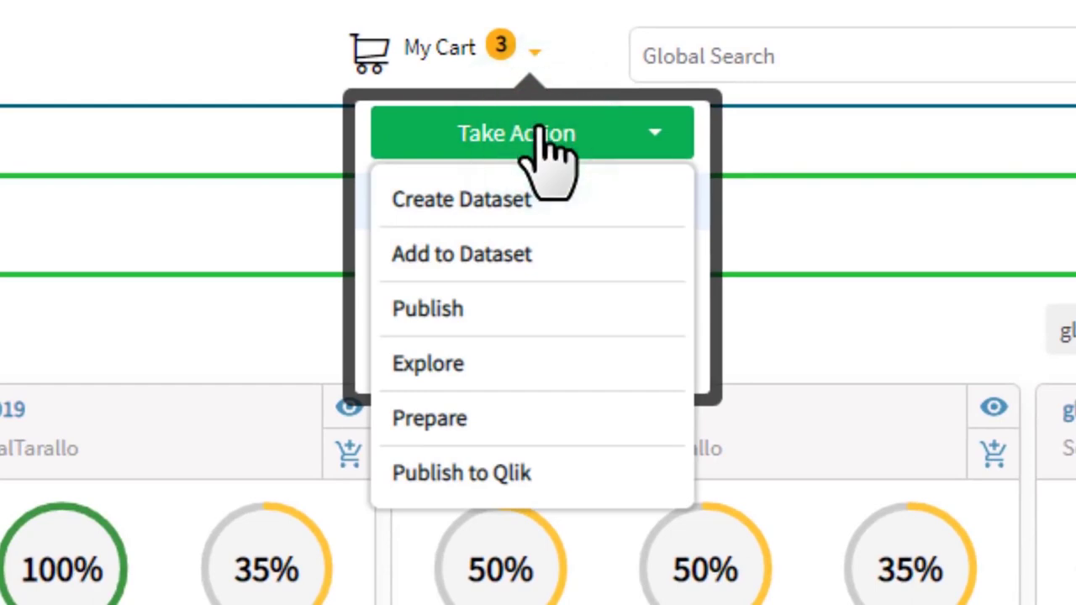